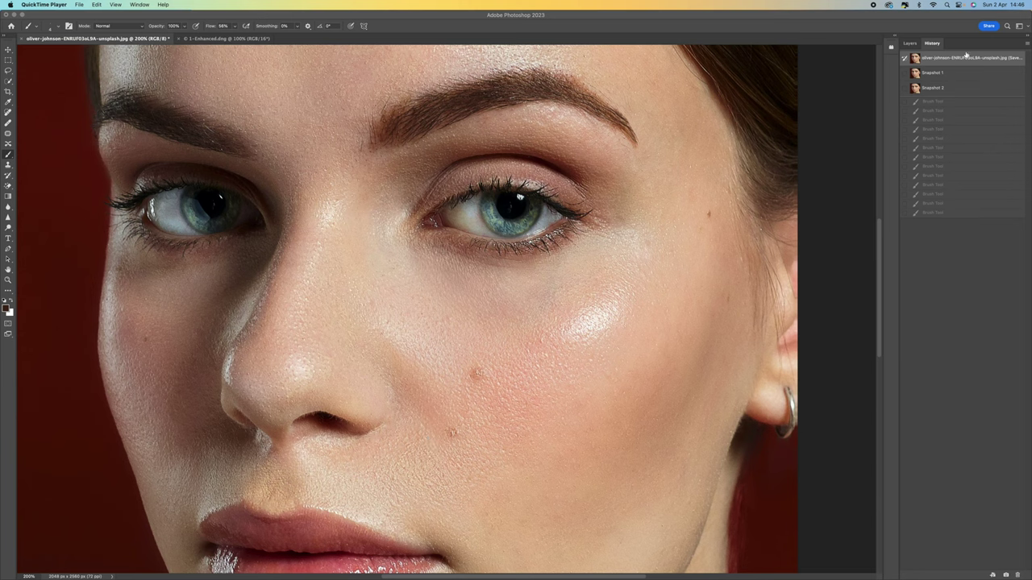
- Compare the original portrait with Snapshot 2 in the document history
left_click(939, 88)
left_click(939, 89)
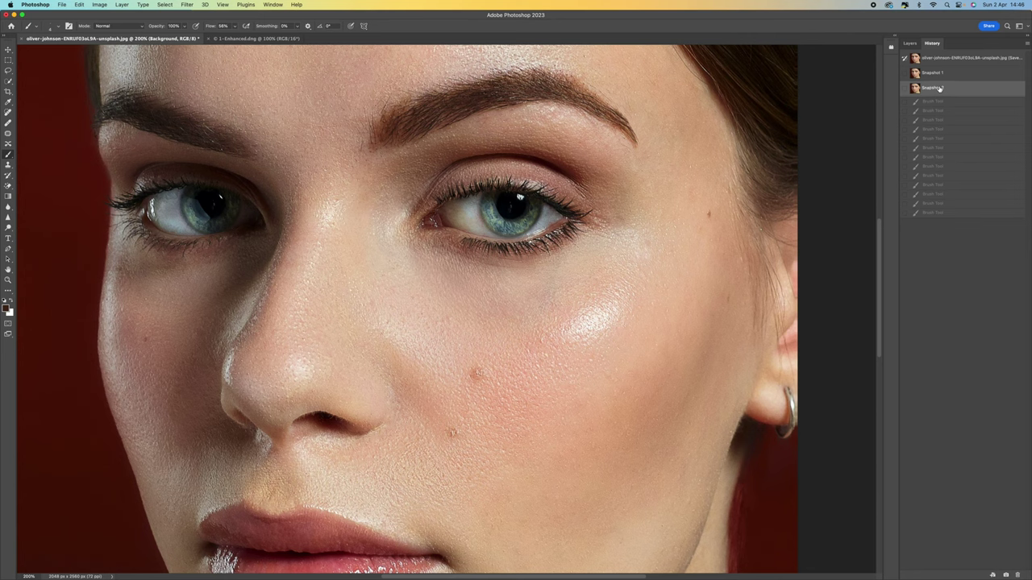
left_click(964, 60)
left_click(962, 89)
left_click(964, 63)
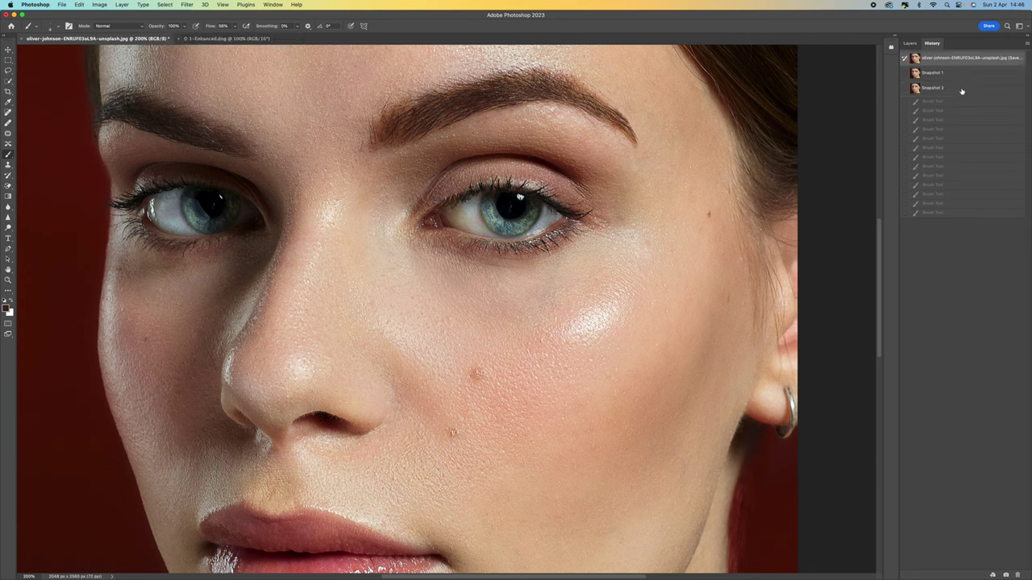
left_click(962, 91)
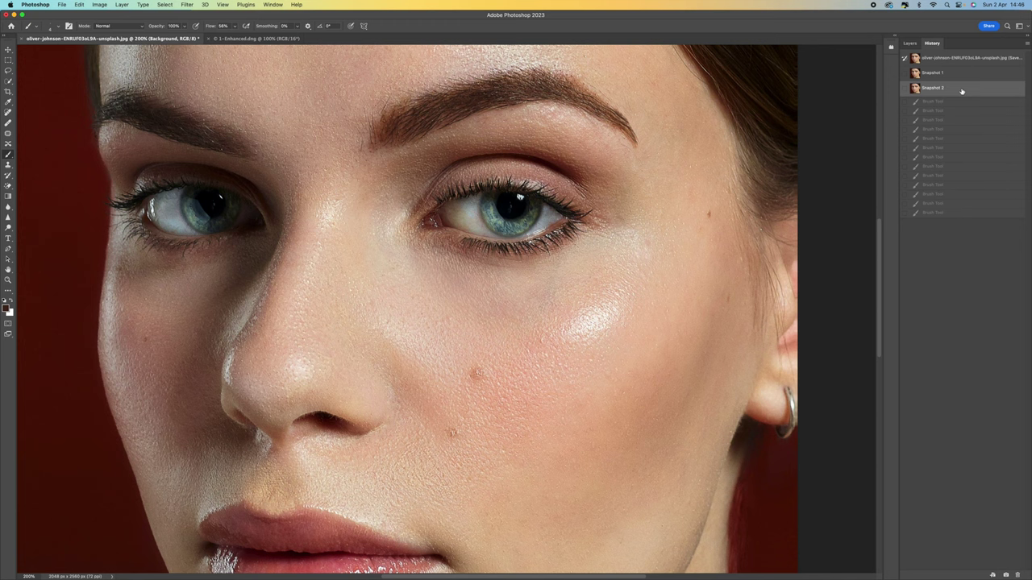
left_click(965, 62)
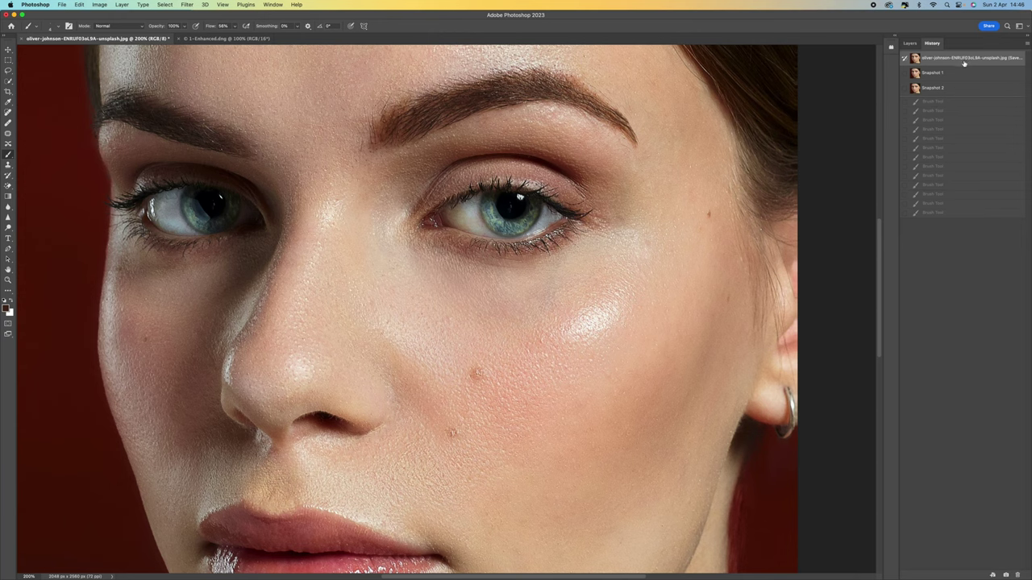
left_click(957, 90)
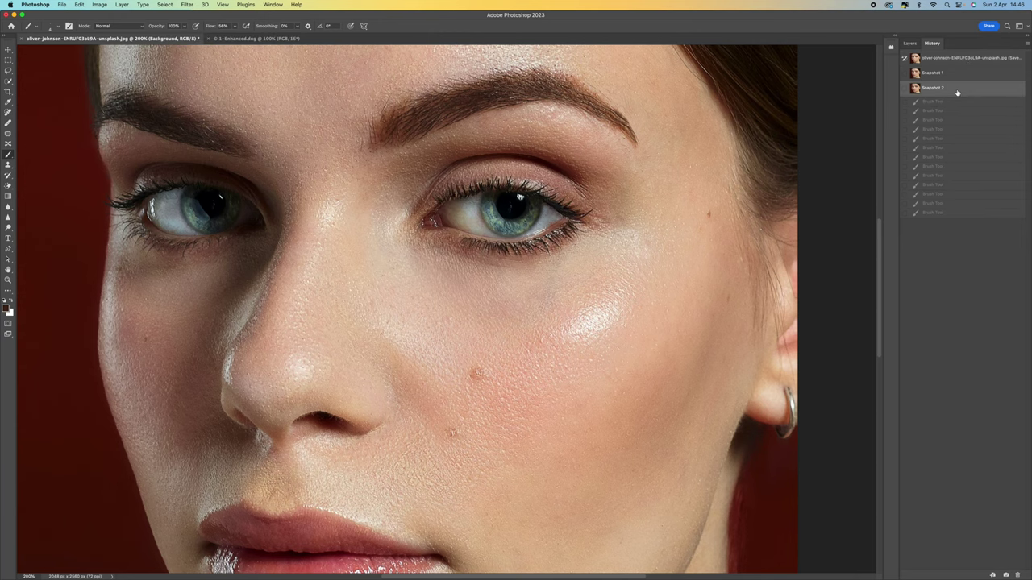
- Switch to the 1-Enhanced.dng document and add a new layer named "eye" above the Background
left_click(260, 39)
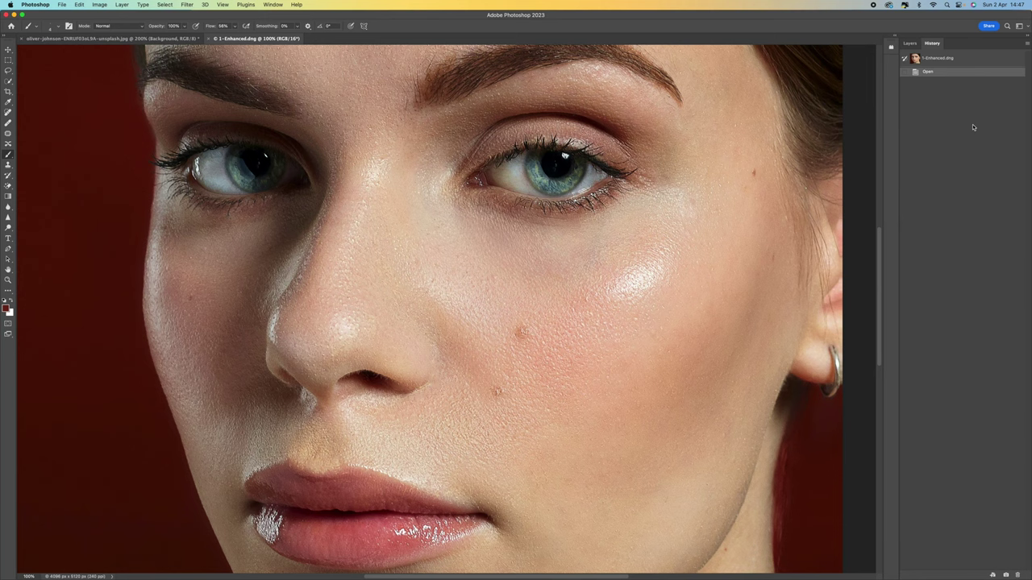
left_click(910, 44)
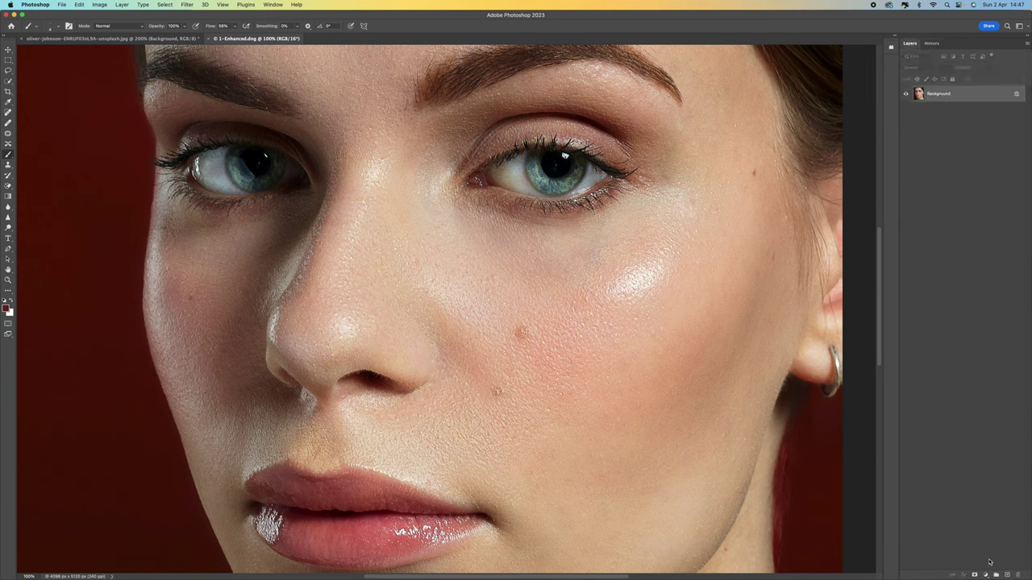
left_click(1007, 575)
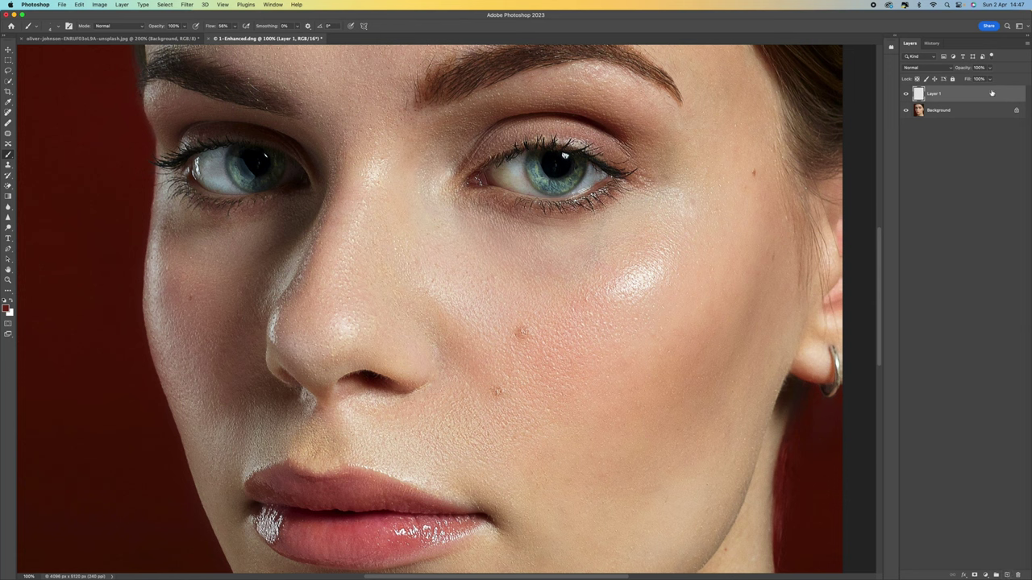
double_click(937, 94)
type("s")
key("Return")
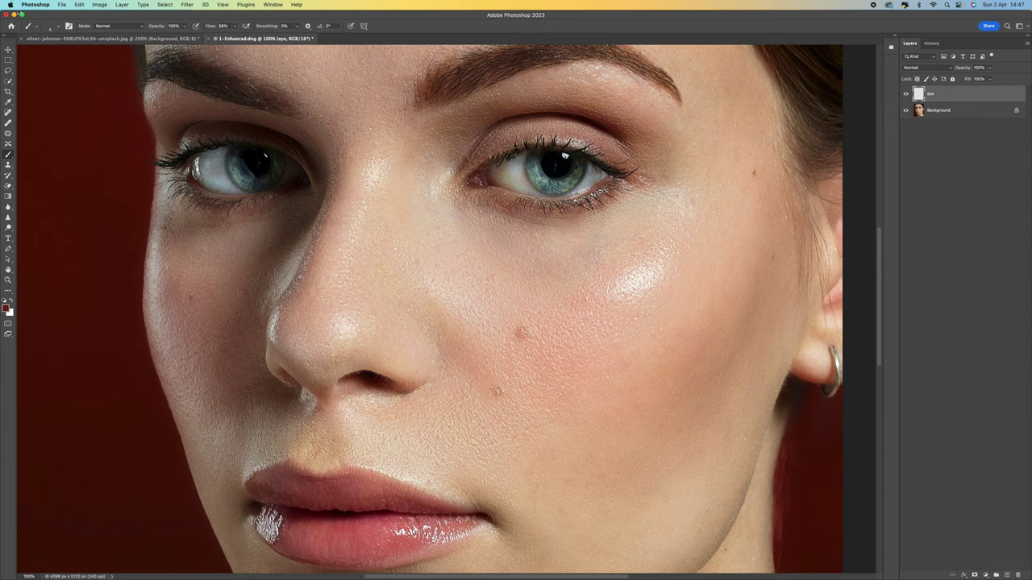
- Open the brush settings and turn Shape Dynamics off and back on for the brush
left_click(273, 5)
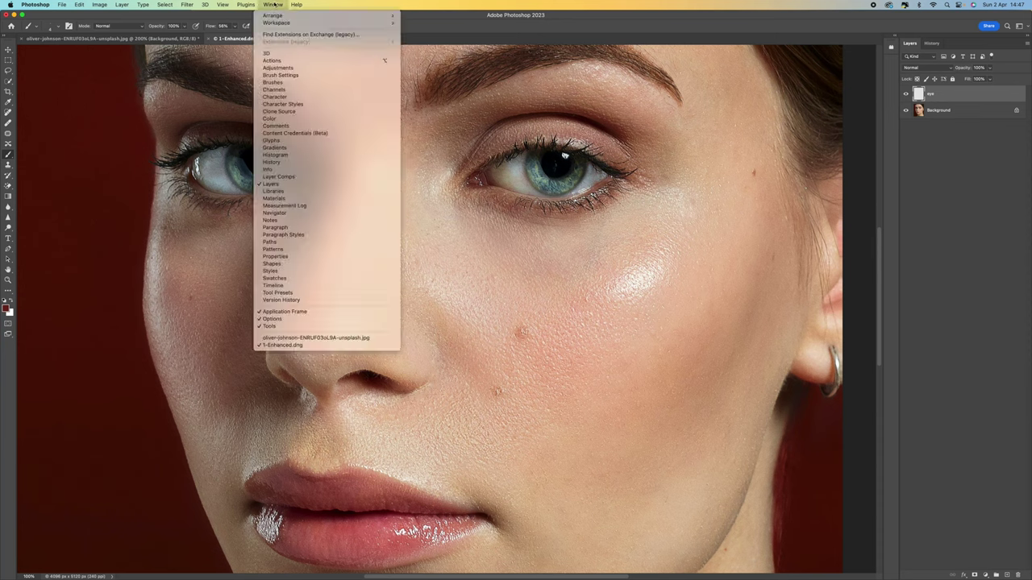
left_click(284, 83)
mouse_move(330, 128)
left_mouse_down()
mouse_move(409, 91)
mouse_move(577, 64)
left_mouse_up()
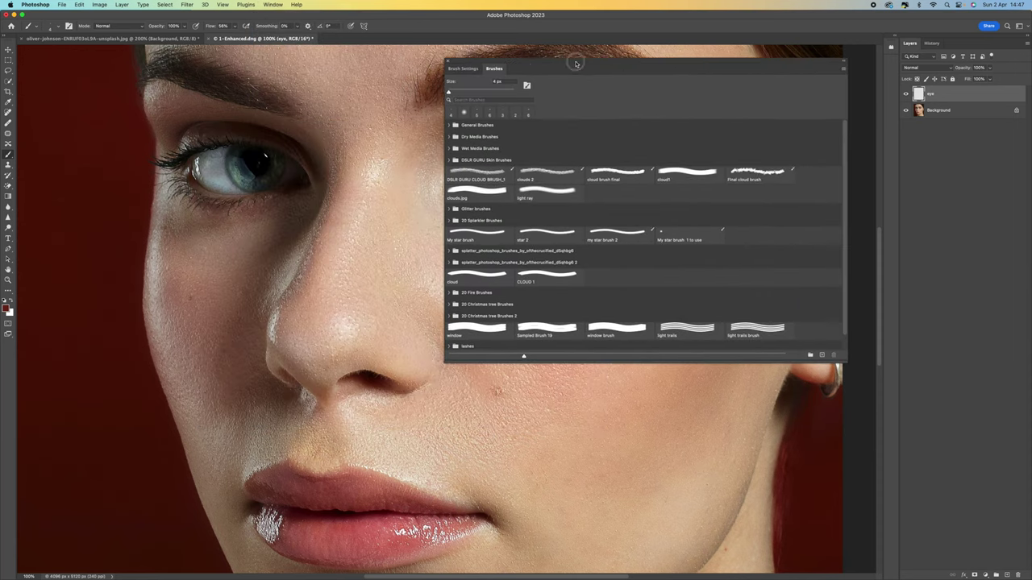
left_click(456, 69)
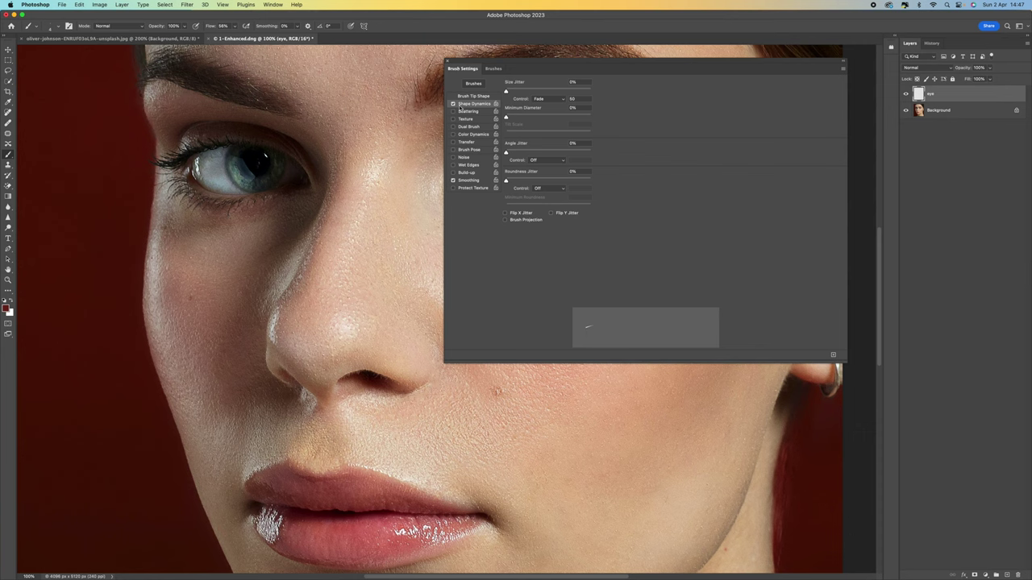
left_click(453, 105)
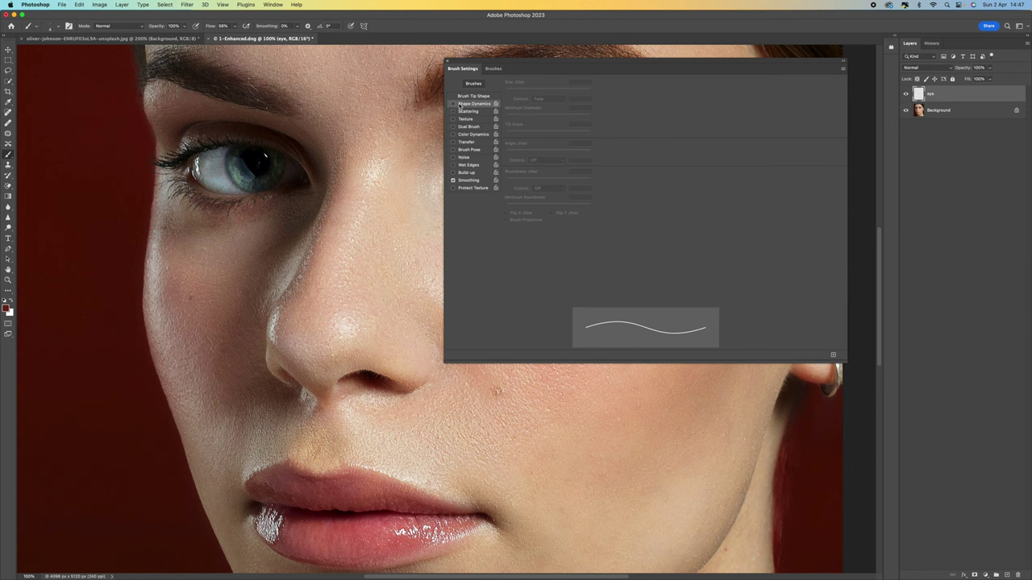
left_click(453, 104)
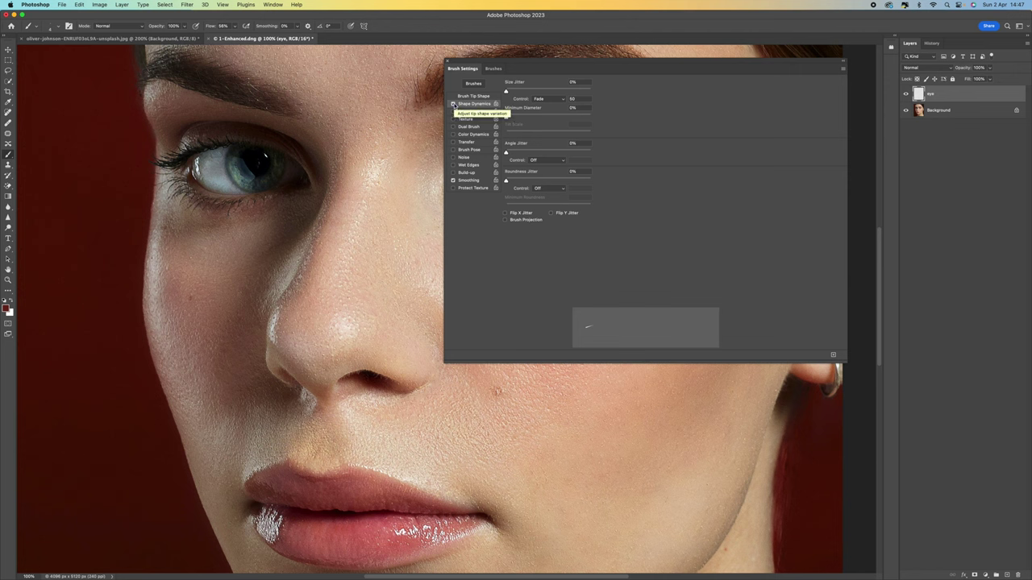
- Set the brush's Size Jitter control to Fade with 50 steps
left_click(548, 99)
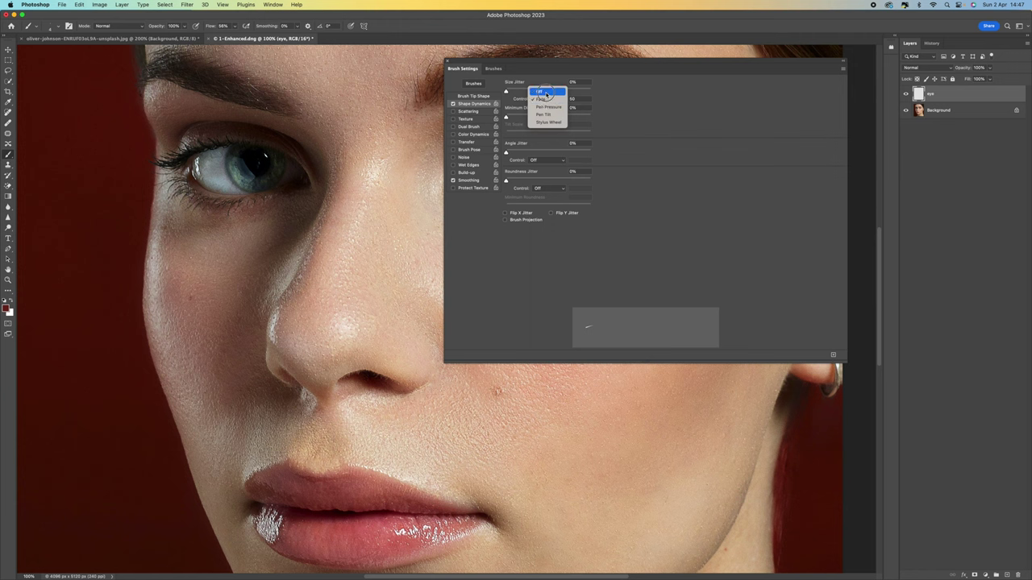
left_click(545, 91)
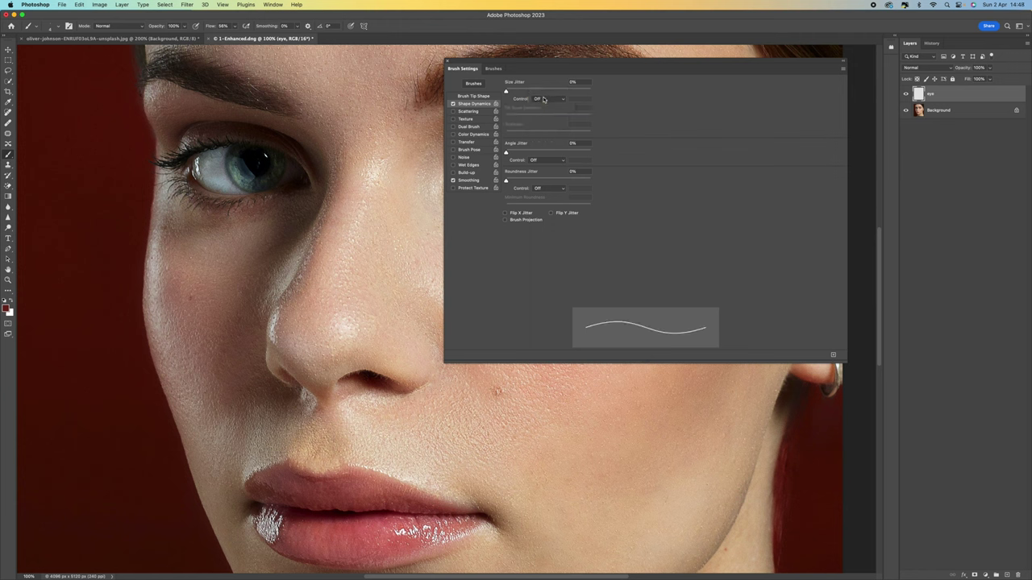
left_click(546, 99)
left_click(543, 107)
type("50")
key("Return")
left_click_drag(566, 64, 610, 53)
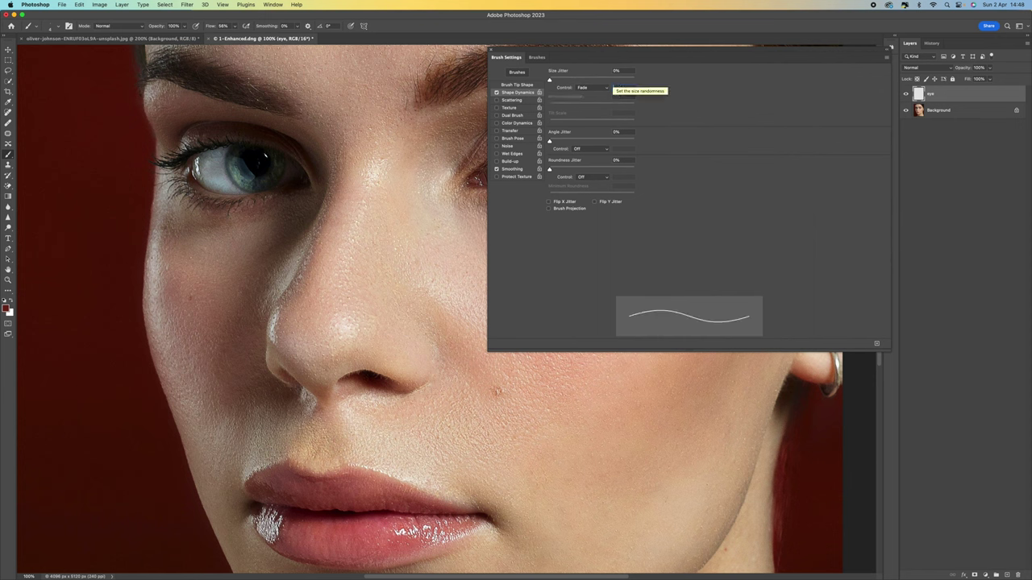
type("100")
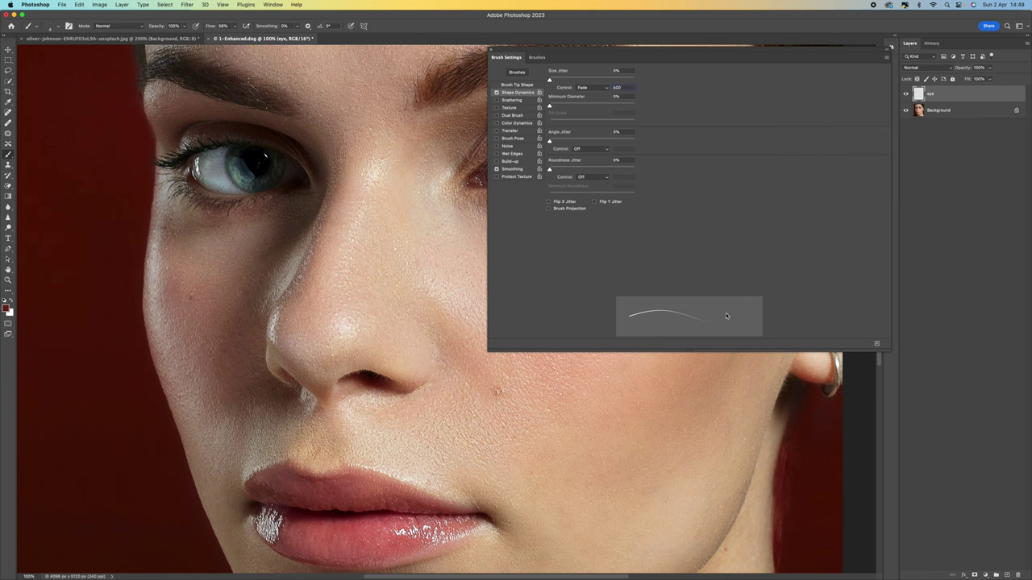
key("BackSpace")
type("50")
- Narrow the Brush Settings panel, move it clear of the fully lit eye, and re-enter 50 as the size fade steps
mouse_move(853, 52)
left_mouse_down()
mouse_move(745, 75)
mouse_move(624, 157)
mouse_move(547, 109)
mouse_move(381, 60)
mouse_move(393, 50)
left_mouse_up()
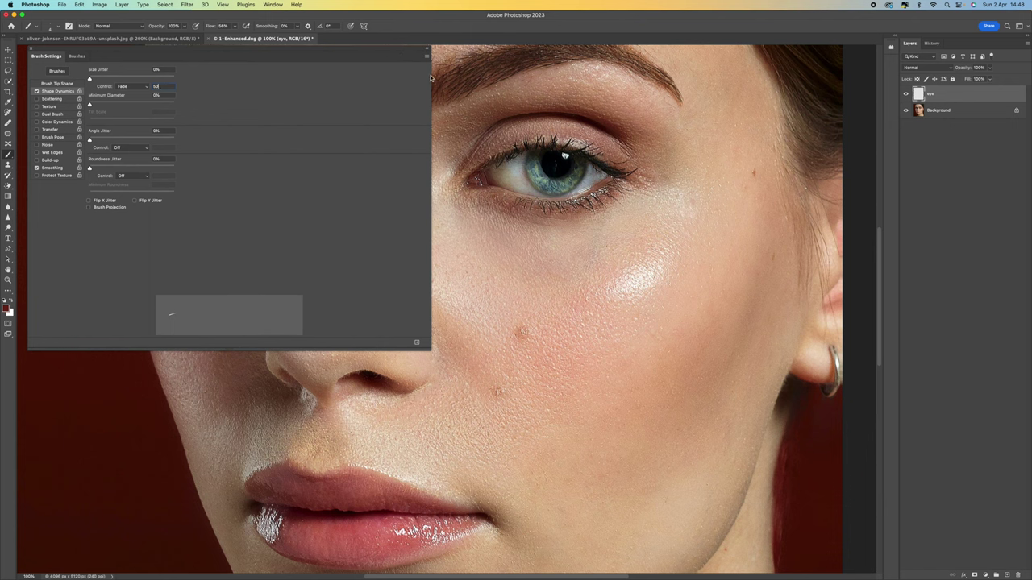
left_click_drag(431, 78, 191, 78)
mouse_move(129, 51)
left_mouse_down()
mouse_move(132, 78)
mouse_move(137, 71)
left_mouse_up()
type("50")
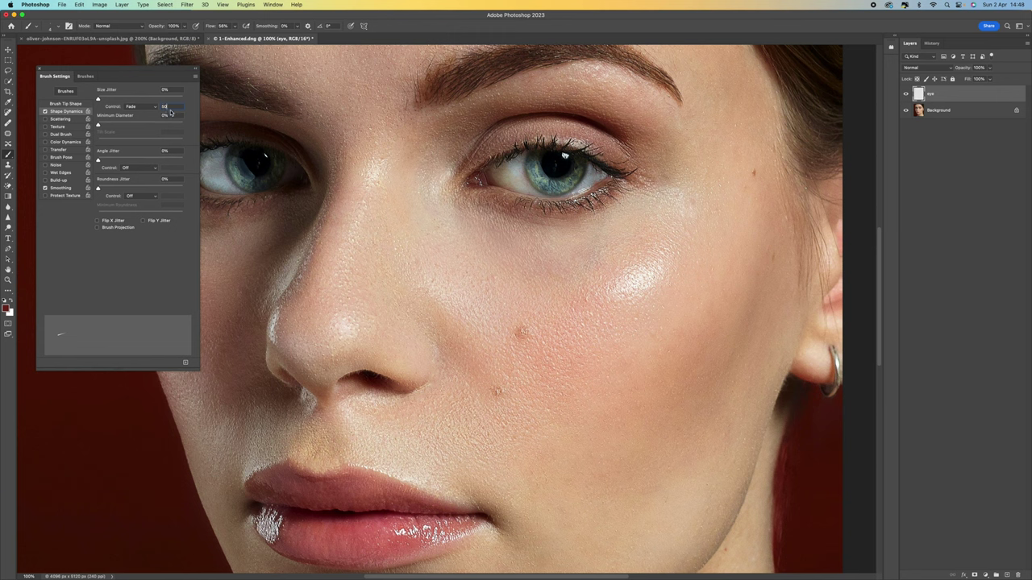
double_click(165, 106)
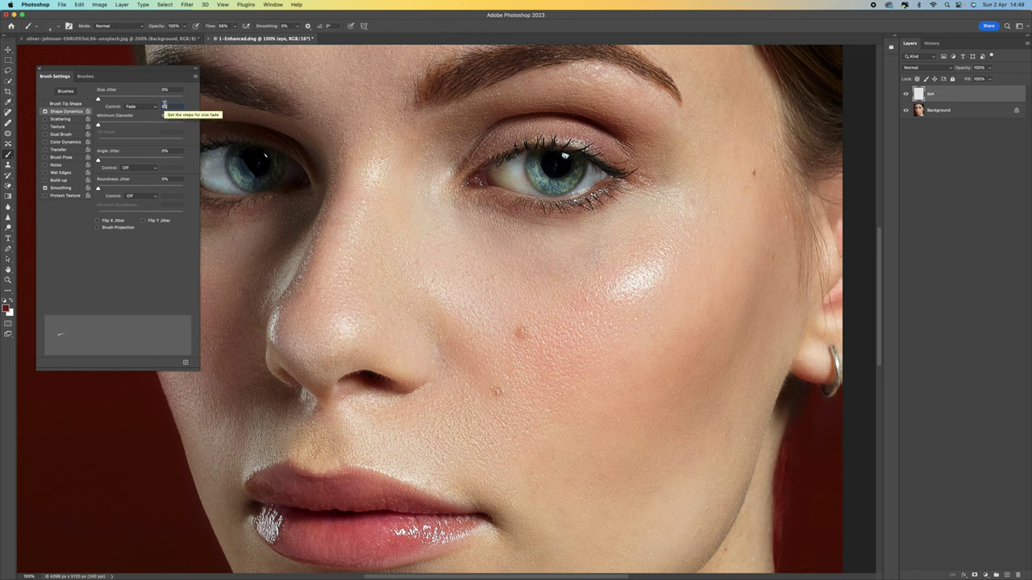
type("60")
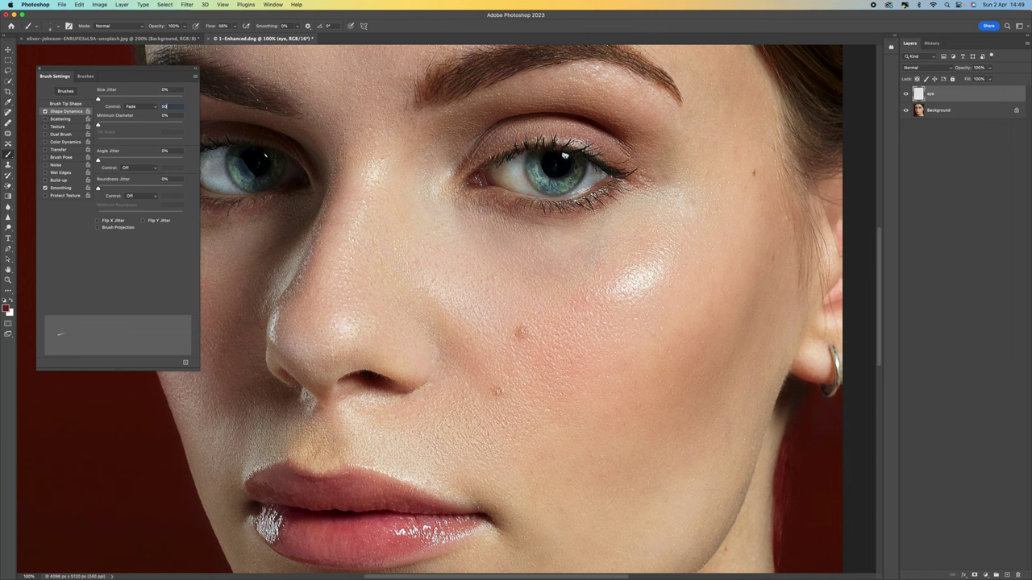
- Sample a dark colour from the upper lashes of the fully lit eye with the Eyedropper at 200% zoom
left_click(8, 102)
left_click(38, 102)
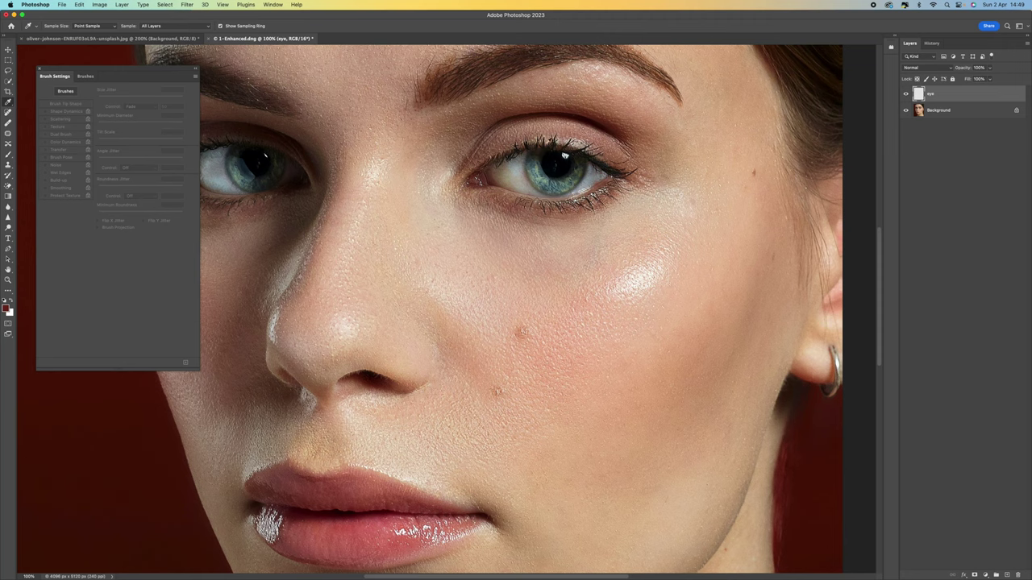
key("super+plus")
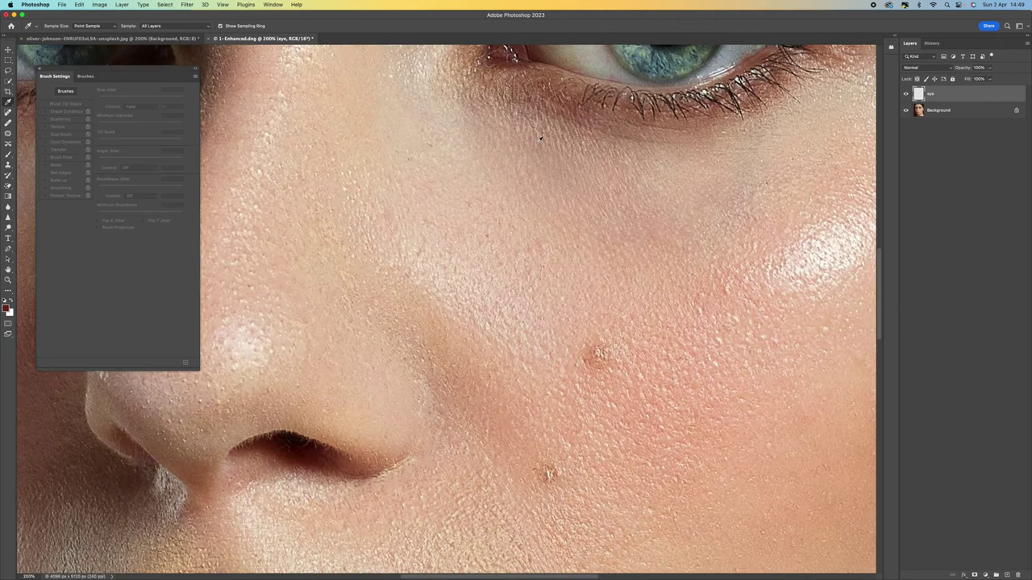
scroll(533, 141, "up", 5)
scroll(533, 141, "right", 3)
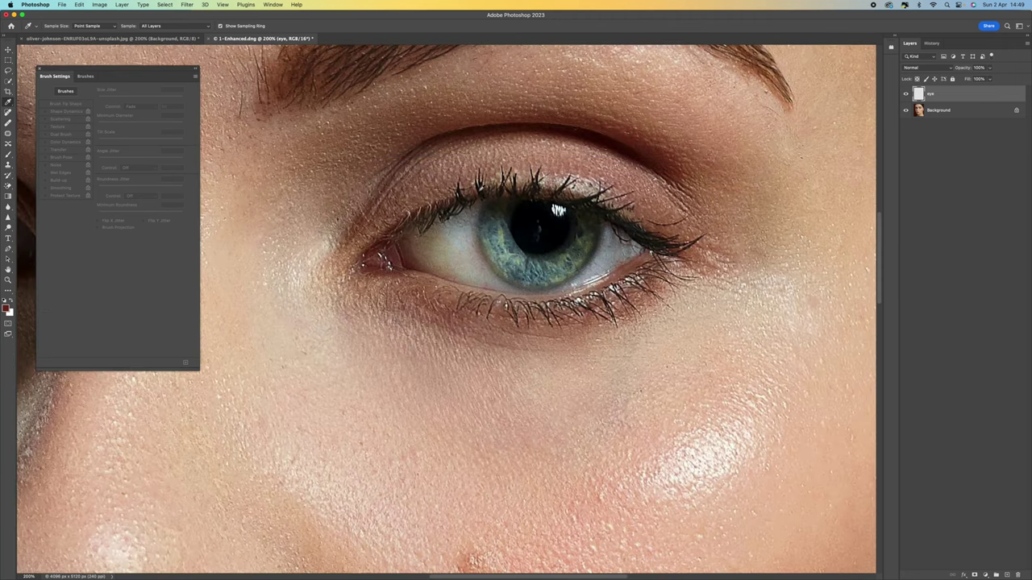
left_click(479, 190)
- Try sampling the upper lash colour with the Eyedropper's sample size set to 5 by 5 Average
left_click(104, 27)
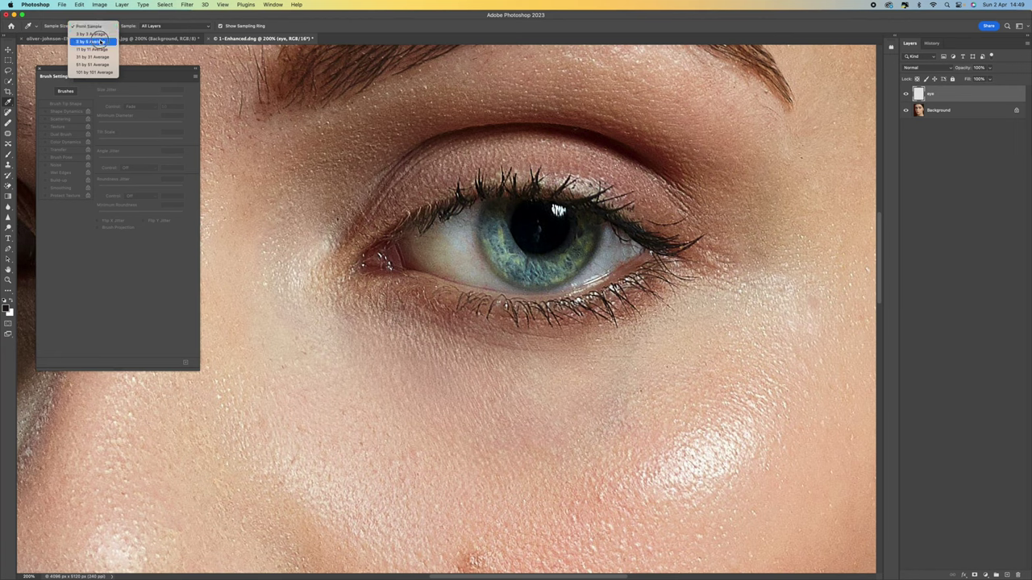
left_click(101, 41)
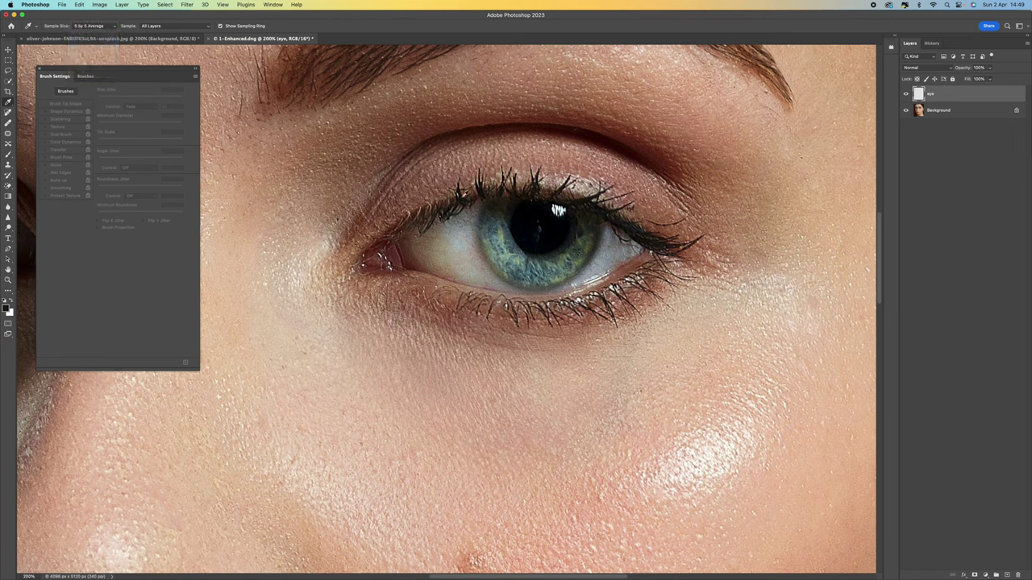
left_click(461, 198)
left_click(465, 195)
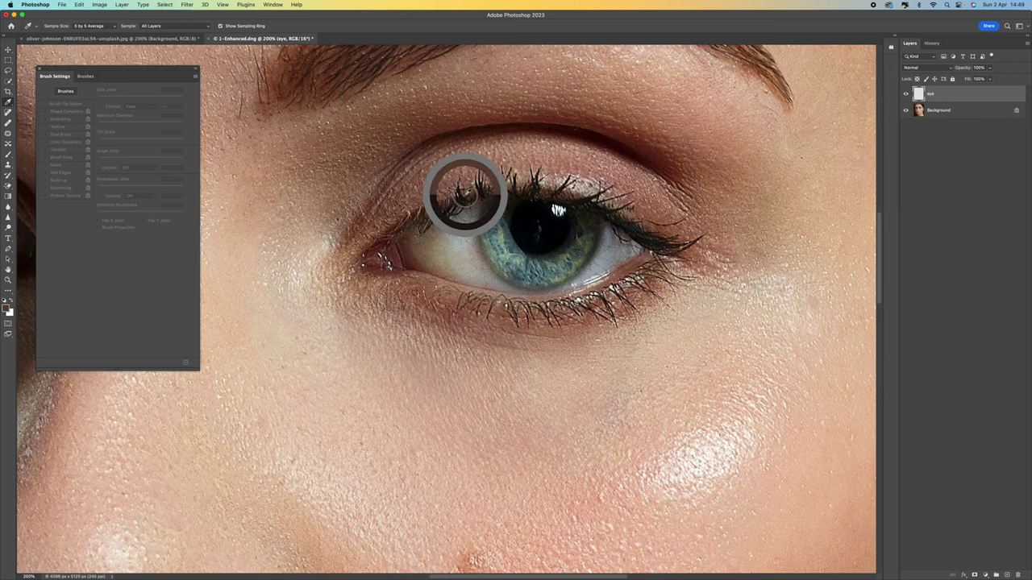
left_click_drag(465, 195, 465, 195)
left_click(465, 195)
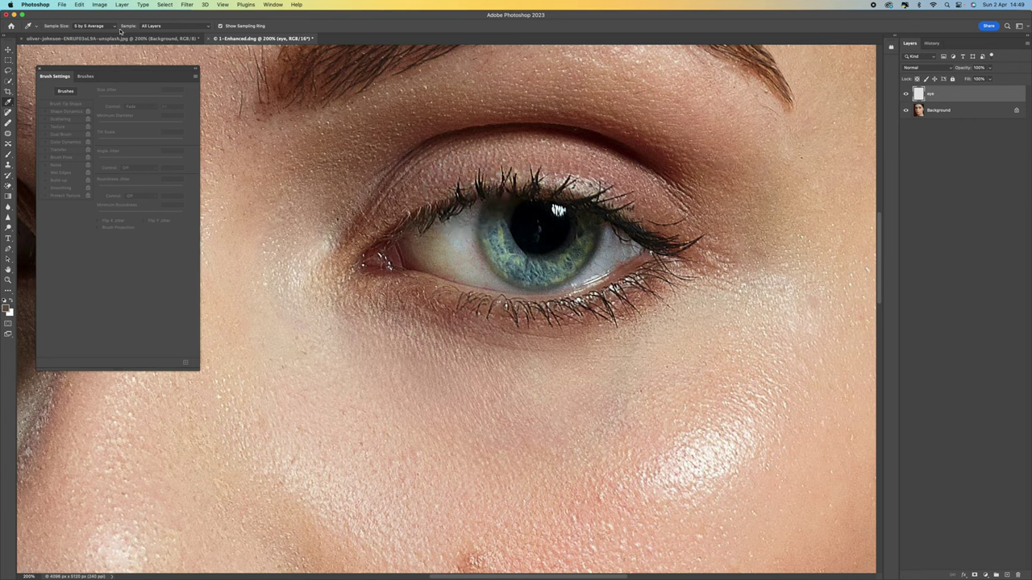
- Set the Eyedropper's sample size back to Point Sample and sample a dark upper lash again
left_click(107, 27)
left_click(89, 12)
left_click(480, 190)
left_click_drag(481, 190, 480, 190)
- Sample several dark tones around the pupil and upper lashes for the foreground colour and accept #15110f
left_click(6, 309)
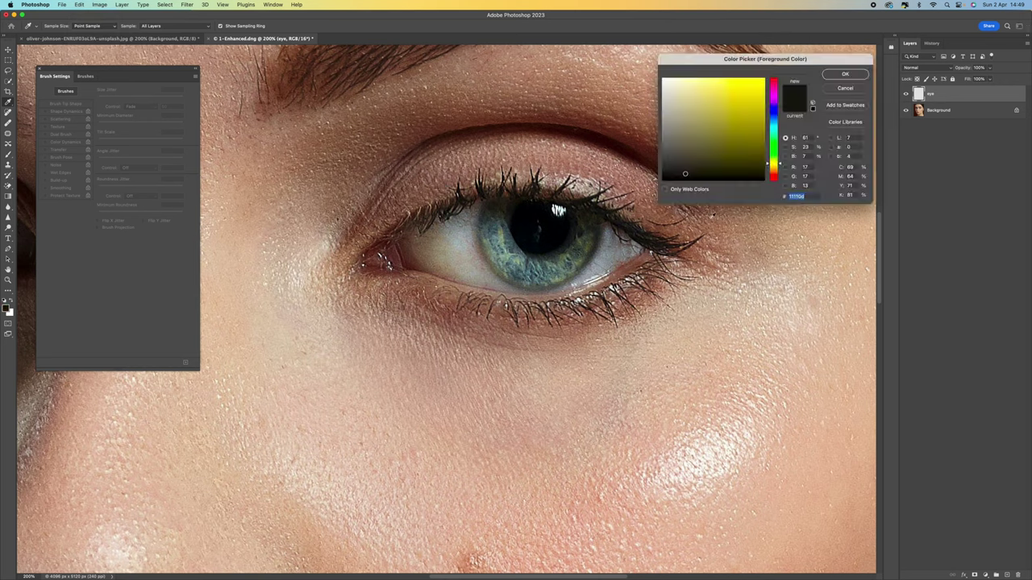
left_click_drag(685, 101, 698, 170)
left_click(540, 227)
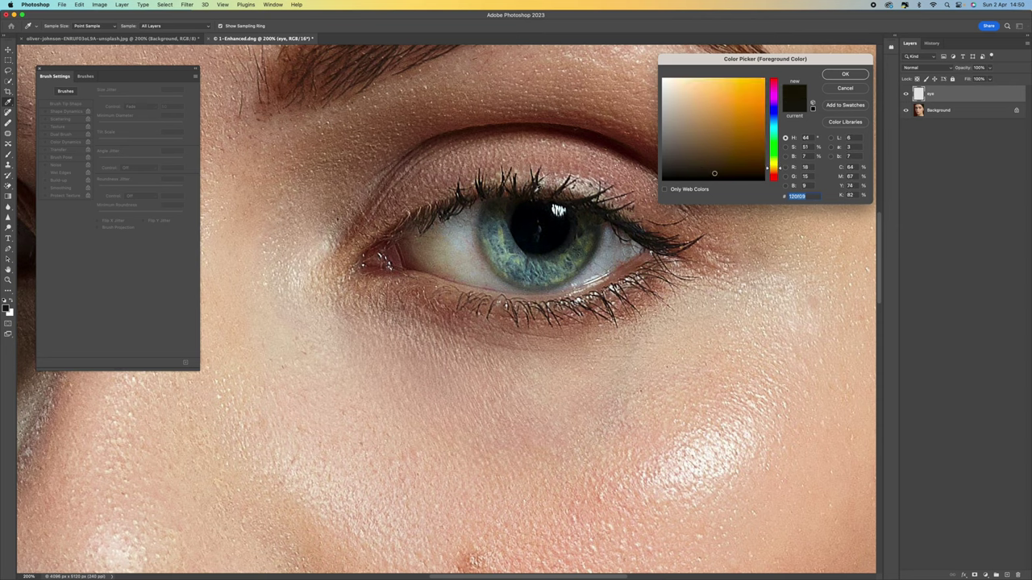
left_click_drag(689, 176, 663, 180)
left_click(514, 190)
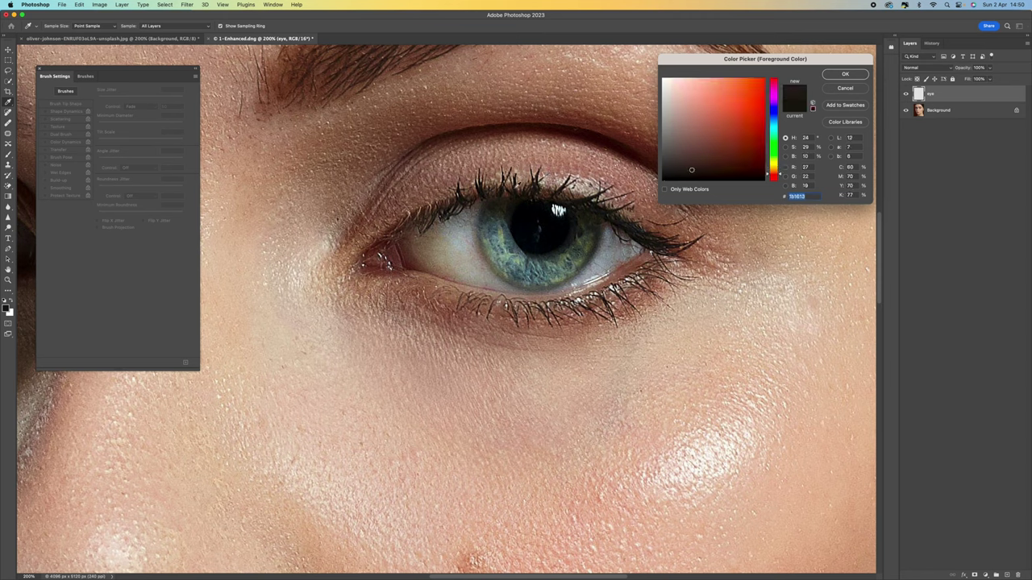
left_click(538, 192)
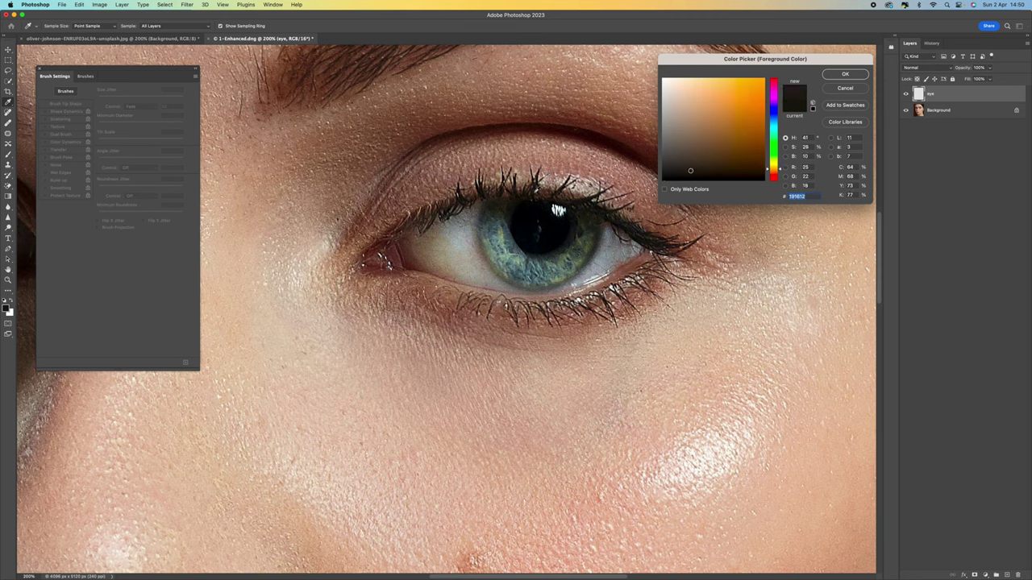
left_click(562, 191)
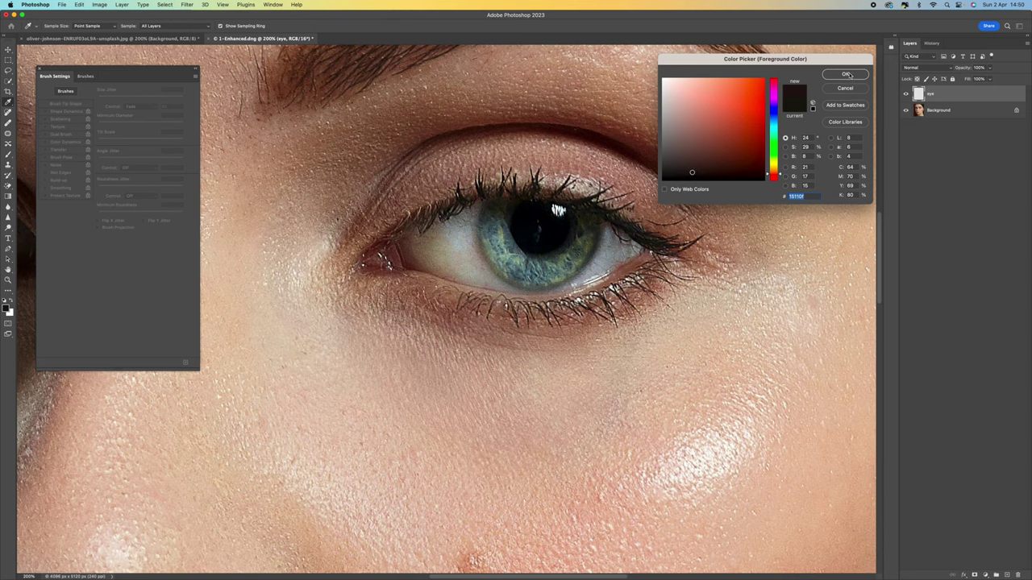
left_click(853, 74)
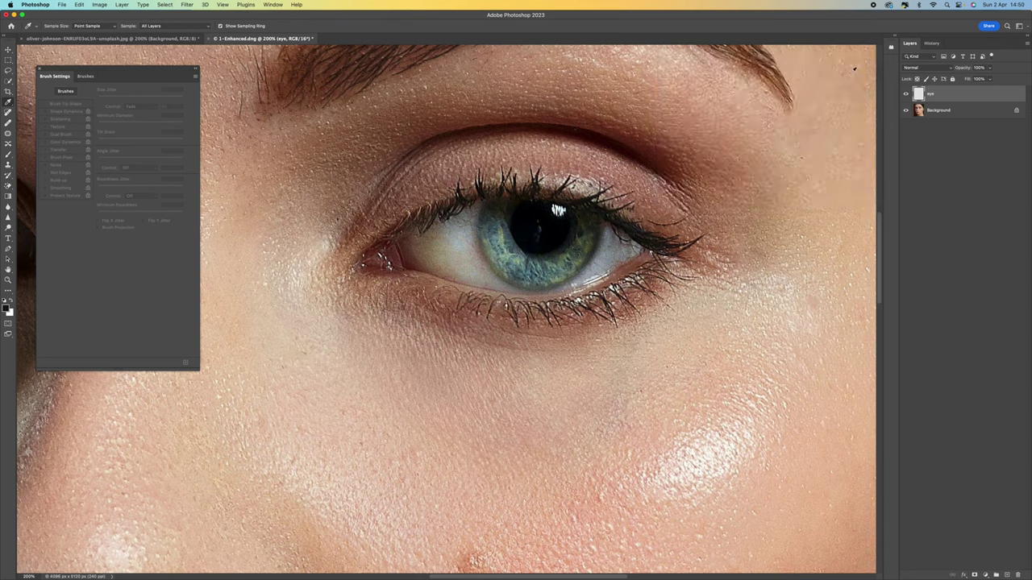
- Switch to the Brush tool and try out larger and smaller tip sizes over the upper lid
key("b")
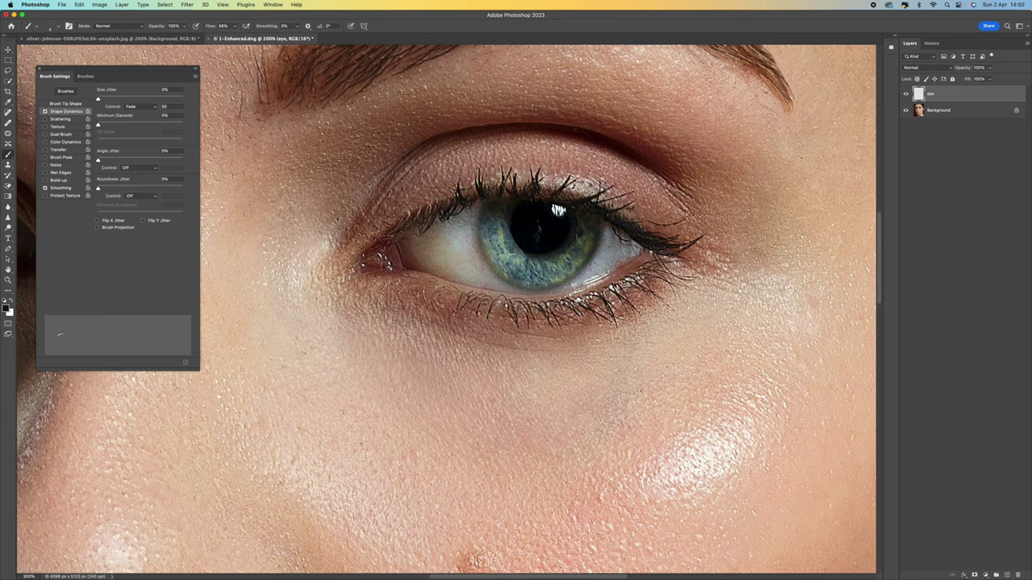
key("bracketright")
key("bracketright")
key("bracketright")
key("bracketright")
key("bracketright")
key("bracketright")
key("bracketright")
key("bracketright")
key("bracketright")
key("bracketright")
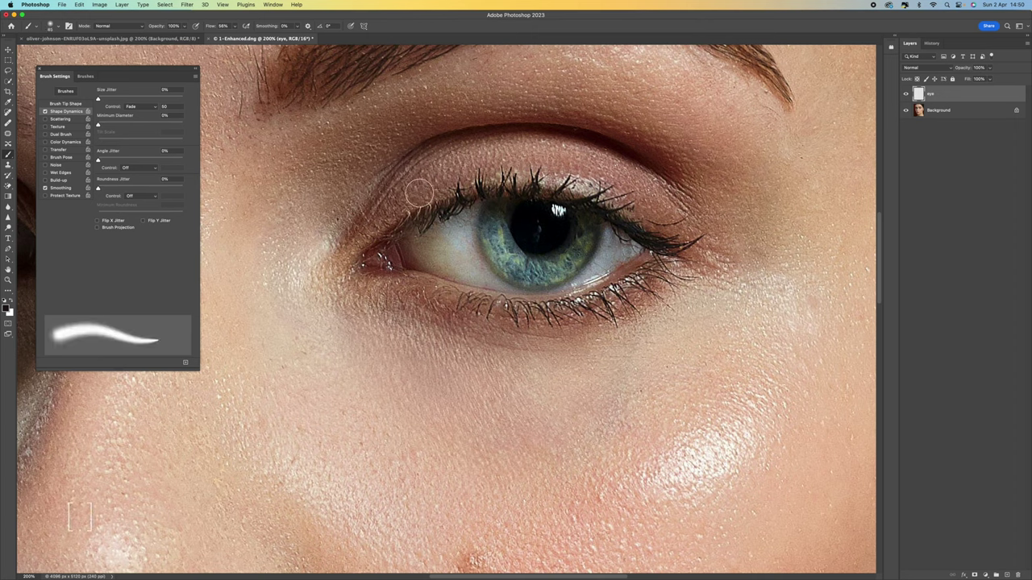
key("bracketleft")
key("bracketleft")
key("bracketleft")
key("bracketleft")
key("bracketleft")
key("bracketleft")
key("bracketleft")
key("bracketleft")
key("bracketleft")
key("bracketleft")
key("bracketleft")
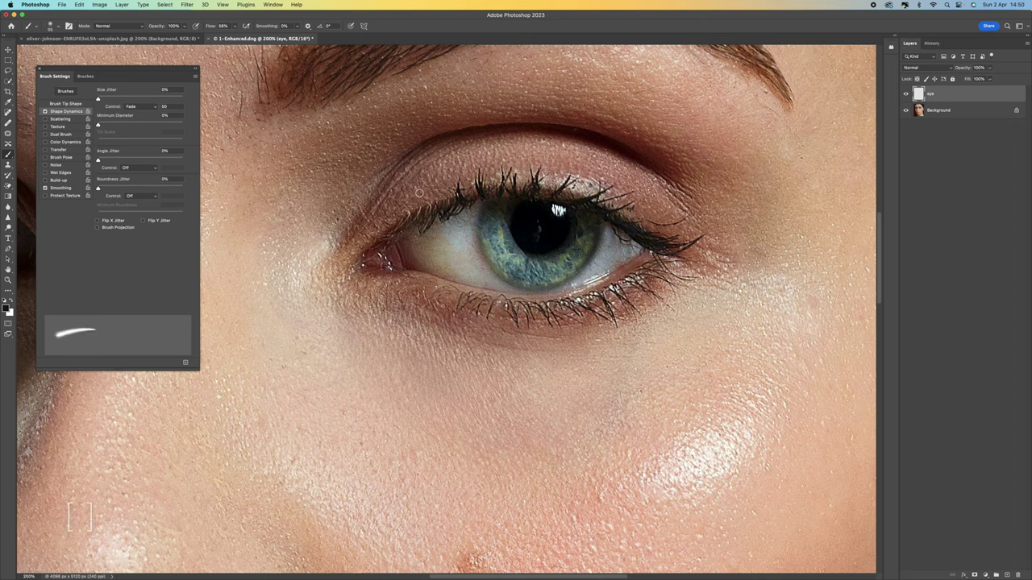
- Paint tapering test strokes at several brush sizes on the cheek below the eye
key("bracketright")
key("bracketright")
key("bracketright")
key("bracketright")
left_click_drag(318, 401, 379, 390)
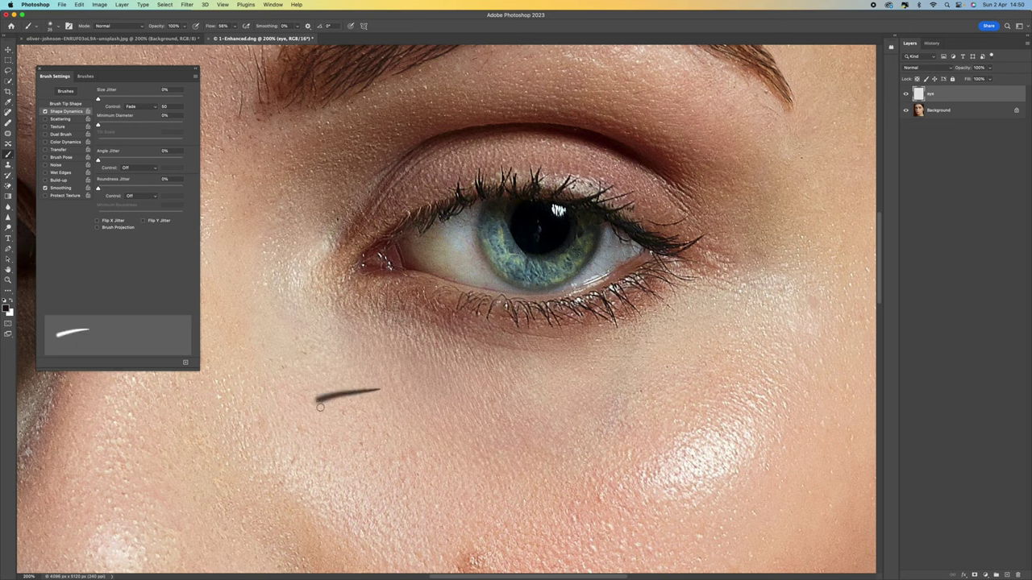
key("bracketright")
key("bracketright")
key("bracketright")
left_click_drag(323, 417, 440, 401)
left_click_drag(311, 386, 419, 347)
key("bracketleft")
key("bracketleft")
key("bracketleft")
key("bracketleft")
key("bracketleft")
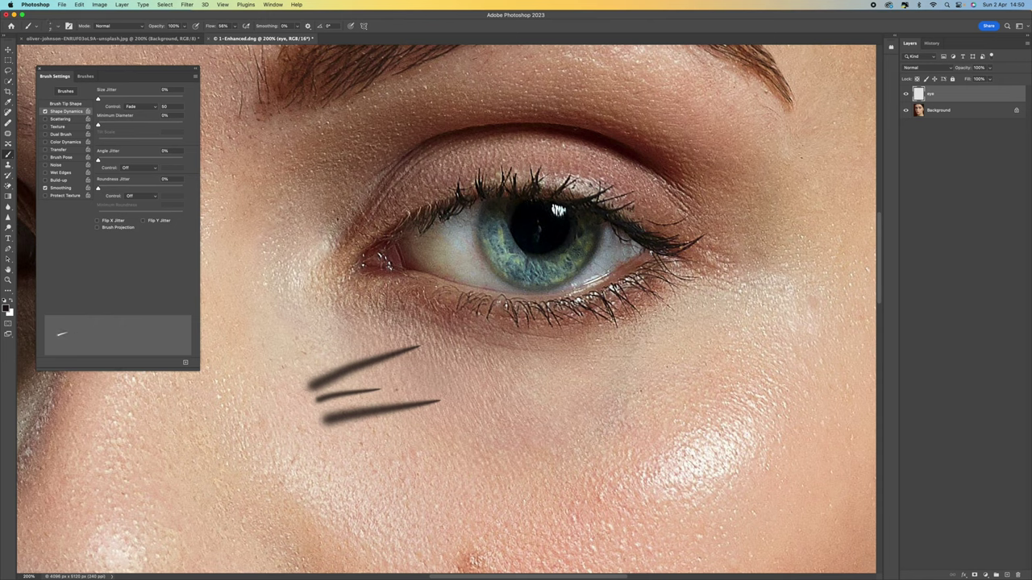
left_click_drag(403, 388, 435, 387)
- Undo all the test strokes on the cheek
key("super+z")
key("super+z")
key("super+z")
key("super+z")
key("super+z")
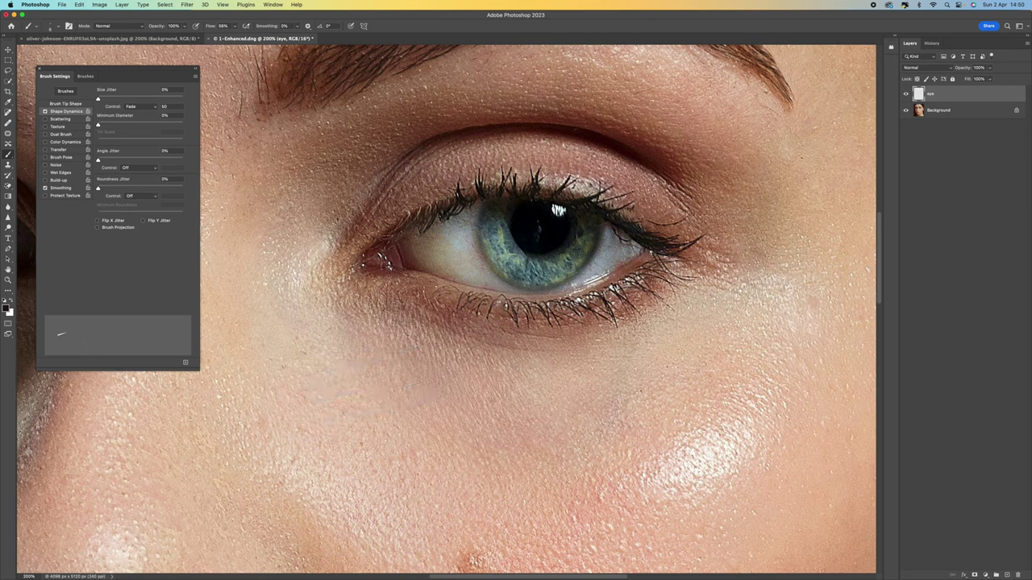
- Try the brush at 100% flow with strokes of different sizes on the cheek and undo them
left_click(235, 26)
left_click_drag(234, 35, 252, 38)
left_click_drag(348, 399, 382, 397)
key("]")
left_click_drag(342, 380, 390, 367)
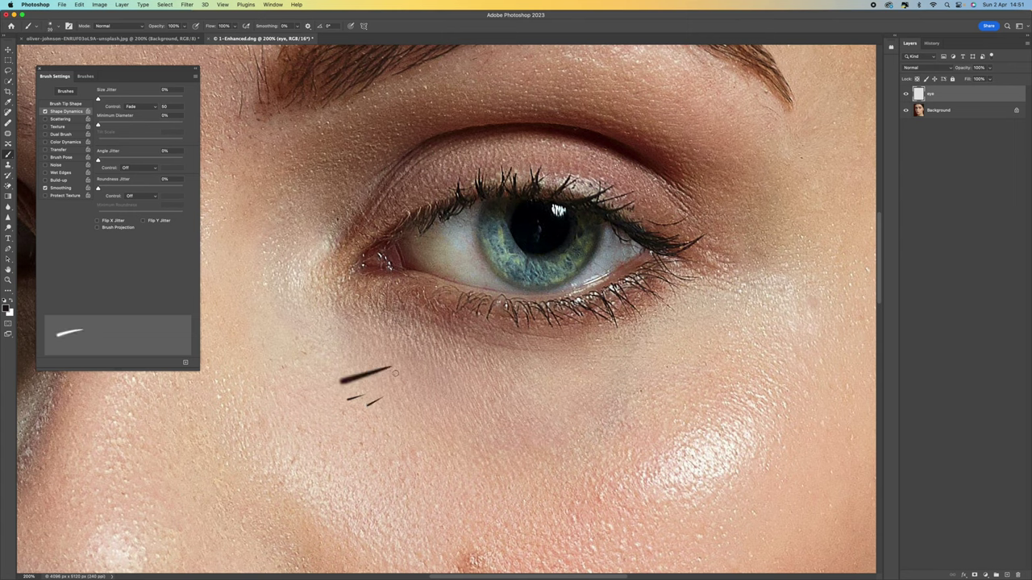
key("super+z")
key("super+z")
key("super+z")
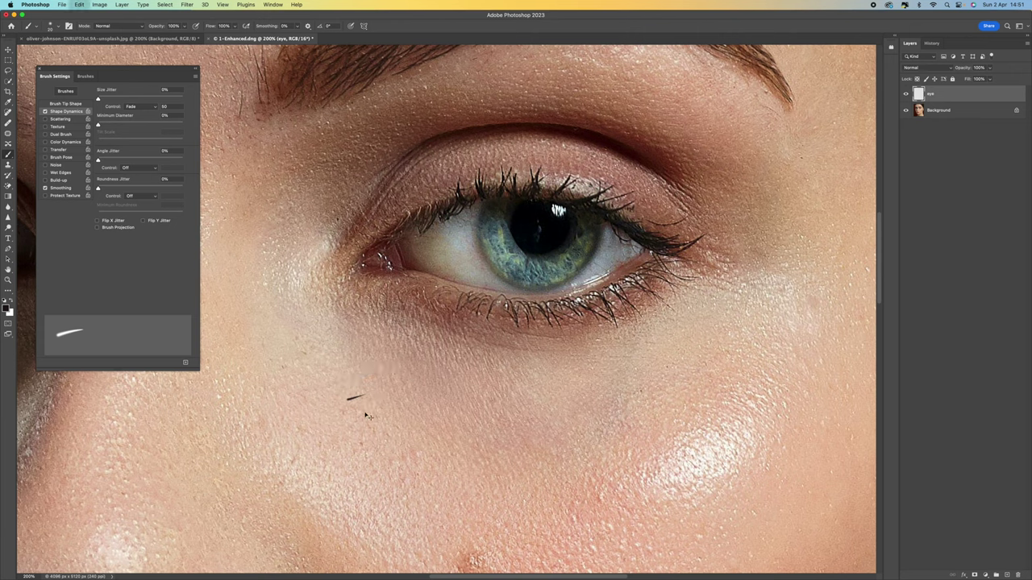
- Set the brush flow to 50%, reduce the tip size and paint a lash at the inner part of the lower lid
left_click(234, 26)
left_click_drag(241, 36, 216, 43)
key("bracketleft")
key("bracketleft")
mouse_move(500, 301)
left_mouse_down()
mouse_move(497, 317)
mouse_move(480, 312)
left_mouse_up()
- Try rotating the canvas with the Rotate View tool, zoom out to 50% and reset the rotation
key("r")
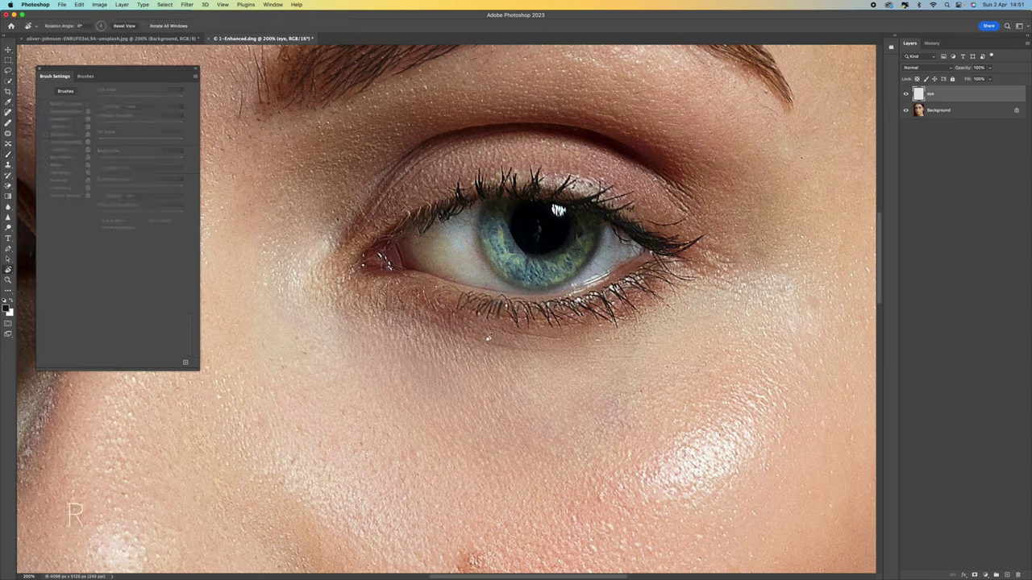
key("r")
mouse_move(487, 338)
left_mouse_down()
mouse_move(537, 362)
mouse_move(638, 337)
left_mouse_up()
key("ctrl+minus")
key("ctrl+minus")
key("ctrl+minus")
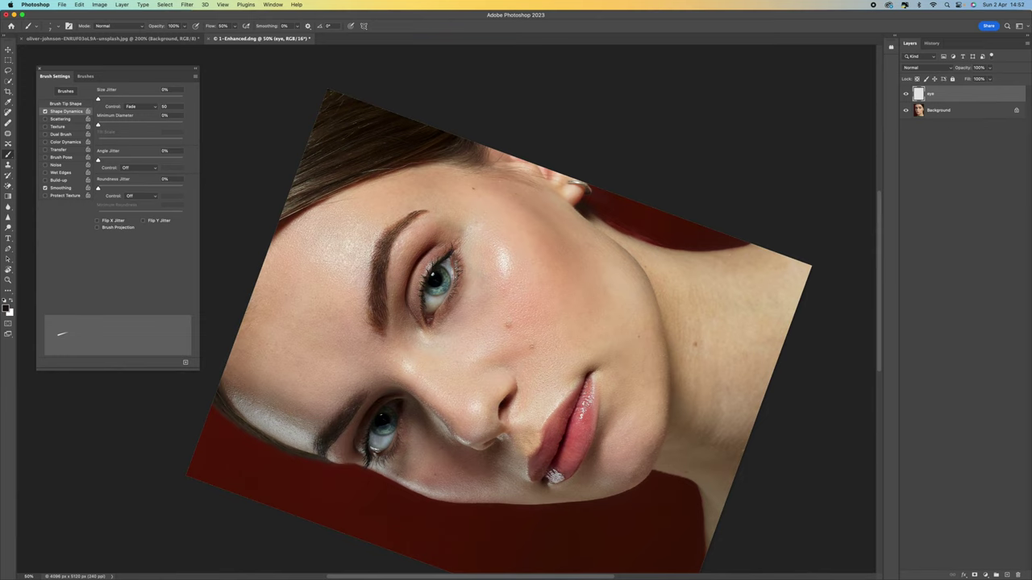
key("Escape")
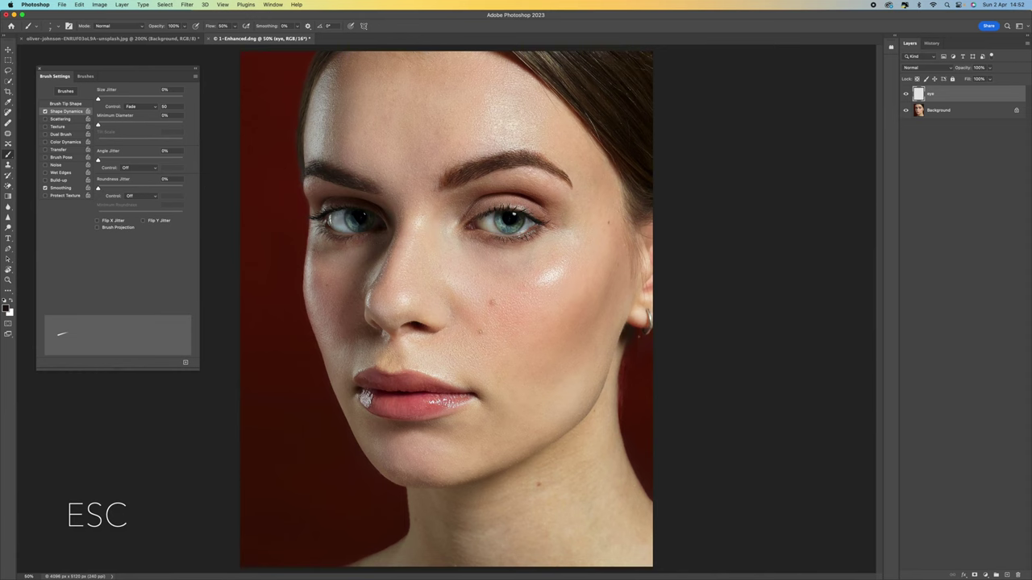
- Rotate the canvas until the lit eye stands upright on end and frame its lashes at 200% zoom
key("r")
mouse_move(479, 252)
left_mouse_down()
mouse_move(424, 255)
mouse_move(410, 237)
mouse_move(371, 269)
left_mouse_up()
key("super+plus")
key("super+plus")
key("super+plus")
scroll(350, 214, "left", 3)
scroll(350, 215, "up", 4)
scroll(447, 309, "up", 2)
scroll(446, 308, "left", 2)
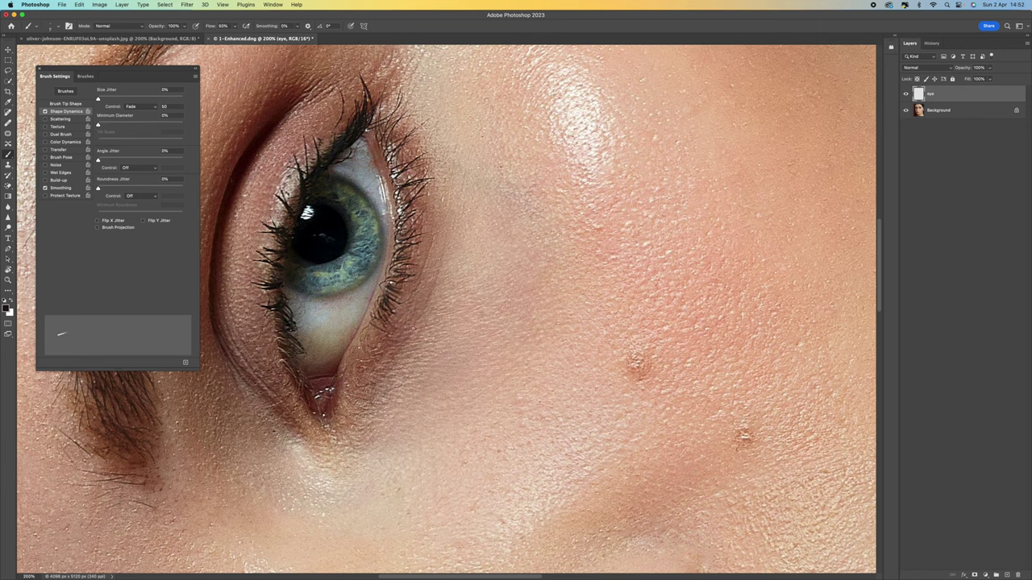
- Paint fine lashes along the inner part of the lower lid, turning the canvas to suit the stroke direction
key("r")
mouse_move(414, 325)
left_mouse_down()
mouse_move(472, 326)
mouse_move(429, 326)
mouse_move(437, 331)
left_mouse_up()
key("b")
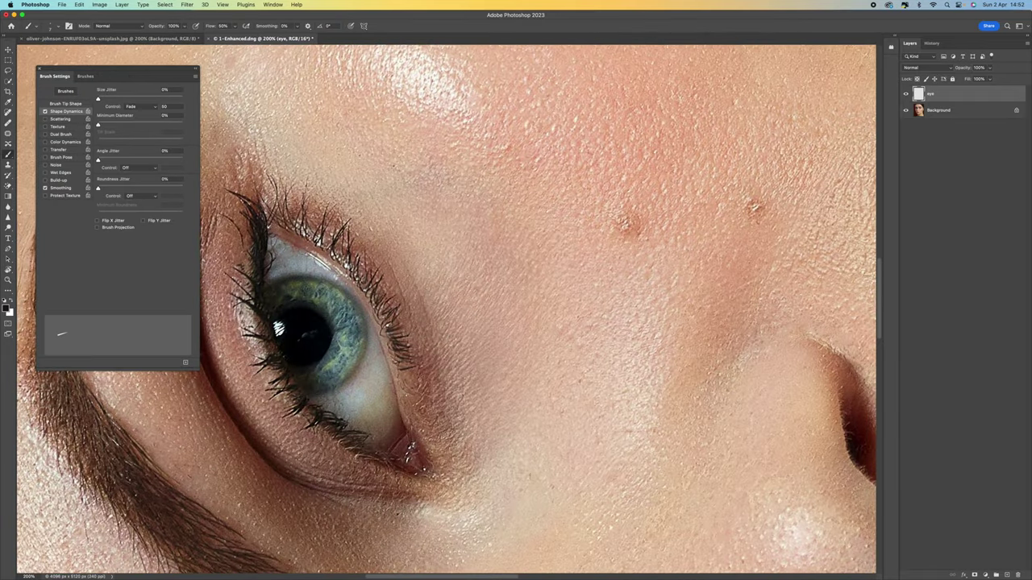
key("r")
mouse_move(409, 376)
left_mouse_down()
mouse_move(385, 354)
mouse_move(373, 289)
left_mouse_up()
mouse_move(470, 336)
left_mouse_down()
mouse_move(417, 322)
mouse_move(472, 328)
mouse_move(445, 339)
left_mouse_up()
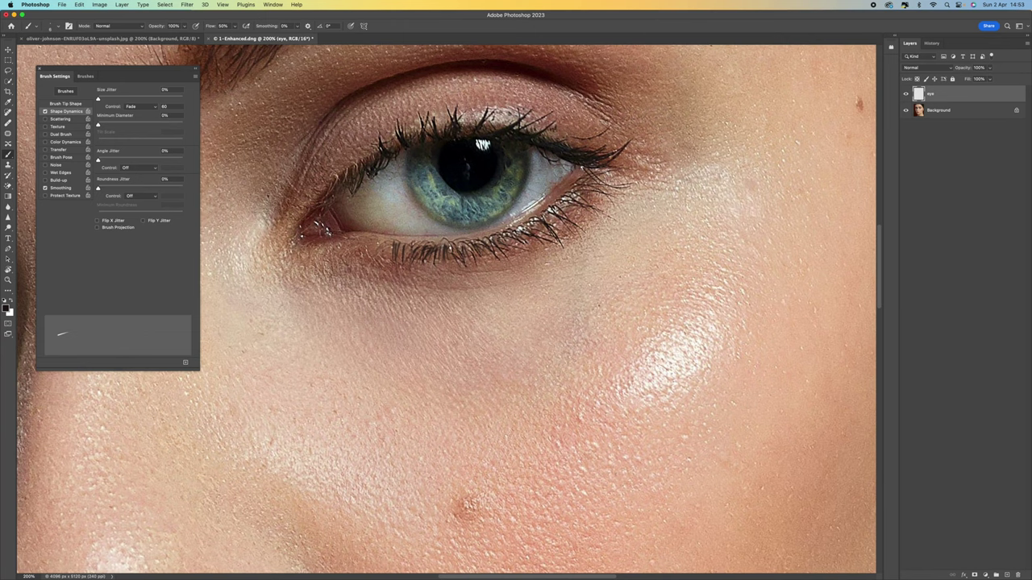
- Undo the last few lash strokes at the inner end of the lower lid
key("ctrl+z")
key("ctrl+z")
key("ctrl+z")
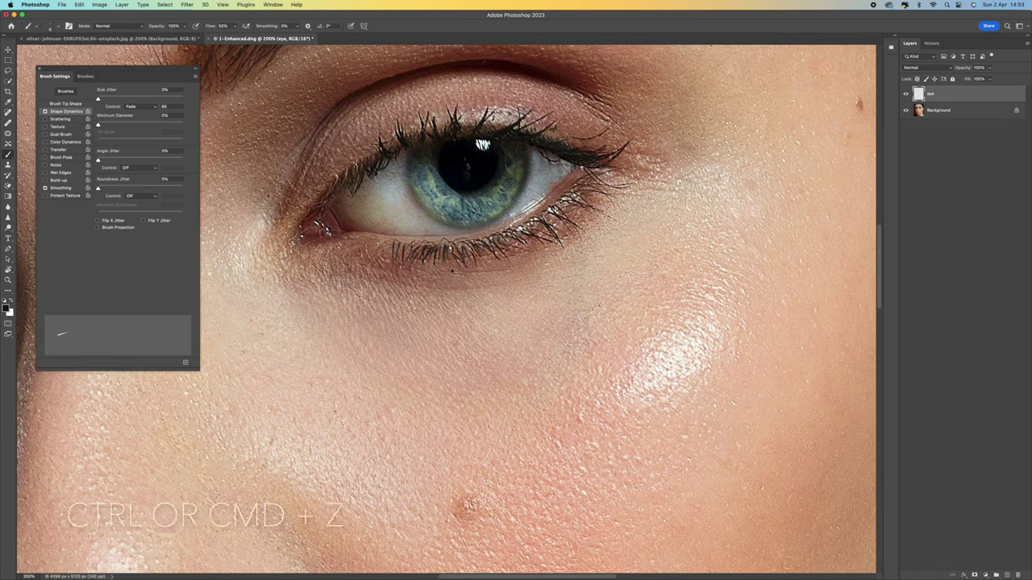
key("ctrl+z")
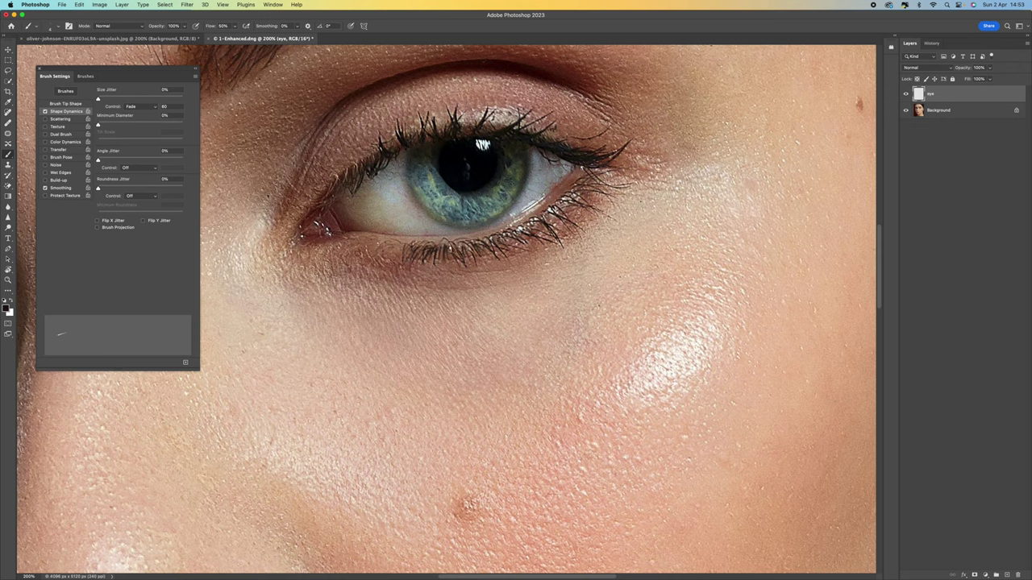
- Paint extra lashes at the outer corner and middle of the lower lash line
mouse_move(562, 203)
left_mouse_down()
mouse_move(572, 211)
mouse_move(560, 229)
left_mouse_up()
mouse_move(573, 190)
left_mouse_down()
mouse_move(594, 198)
mouse_move(624, 171)
left_mouse_up()
mouse_move(570, 203)
left_mouse_down()
mouse_move(581, 220)
mouse_move(550, 241)
left_mouse_up()
left_click_drag(480, 246, 489, 260)
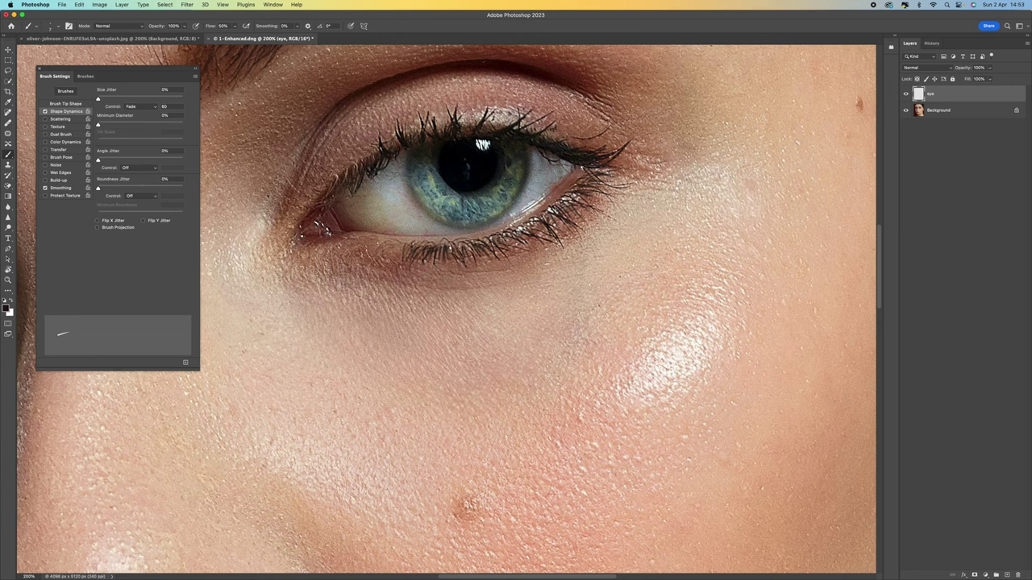
- Clean up stray marks among the outer upper lashes on the Background layer with the Spot Healing Brush
left_click(926, 113)
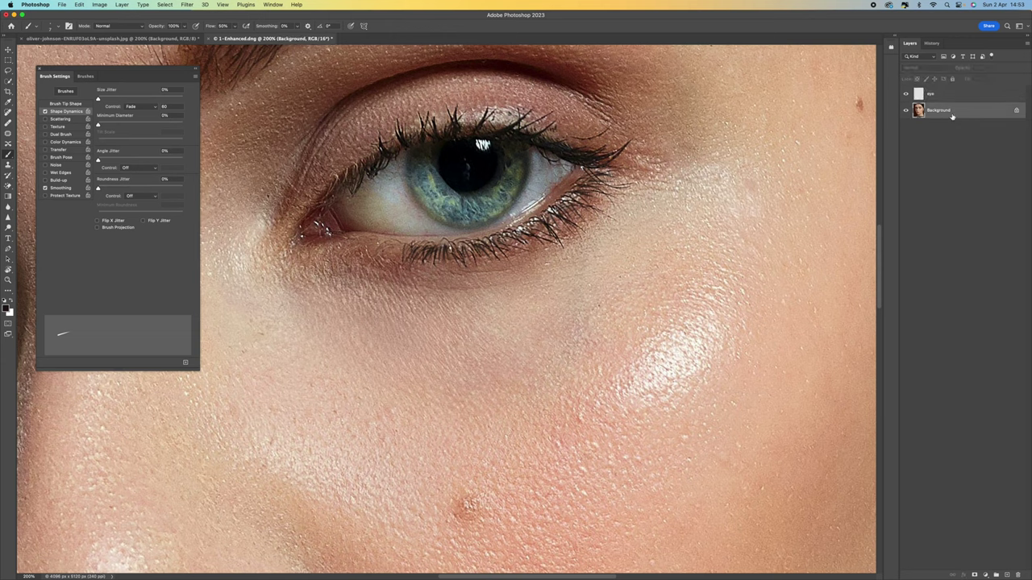
left_click(8, 114)
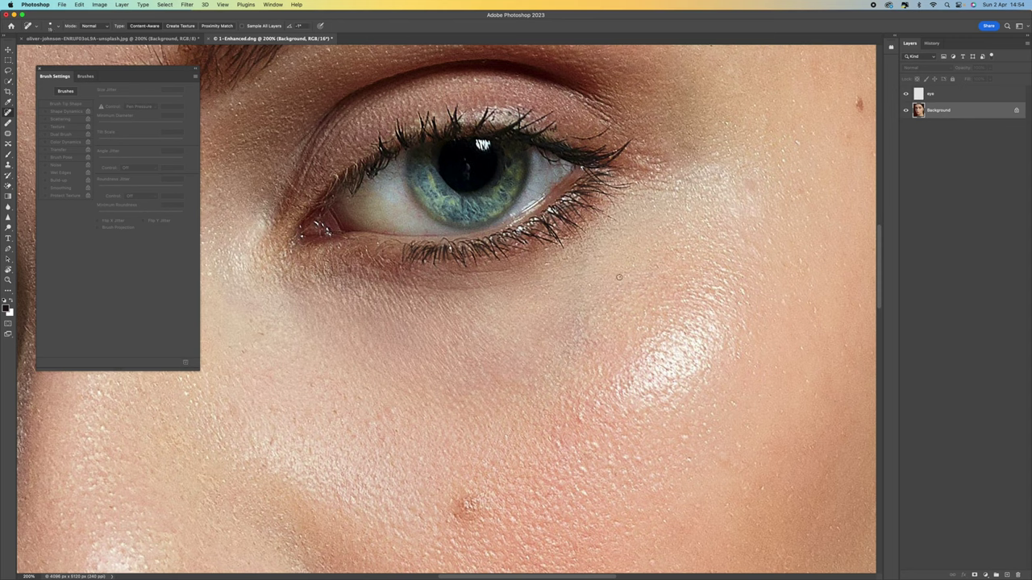
left_click(575, 110)
left_click(502, 112)
left_click(553, 127)
mouse_move(571, 137)
left_mouse_down()
mouse_move(612, 126)
mouse_move(581, 139)
left_mouse_up()
- Patch small blemishes in the white of the eye near the outer and inner corners with the Patch tool
left_click(9, 133)
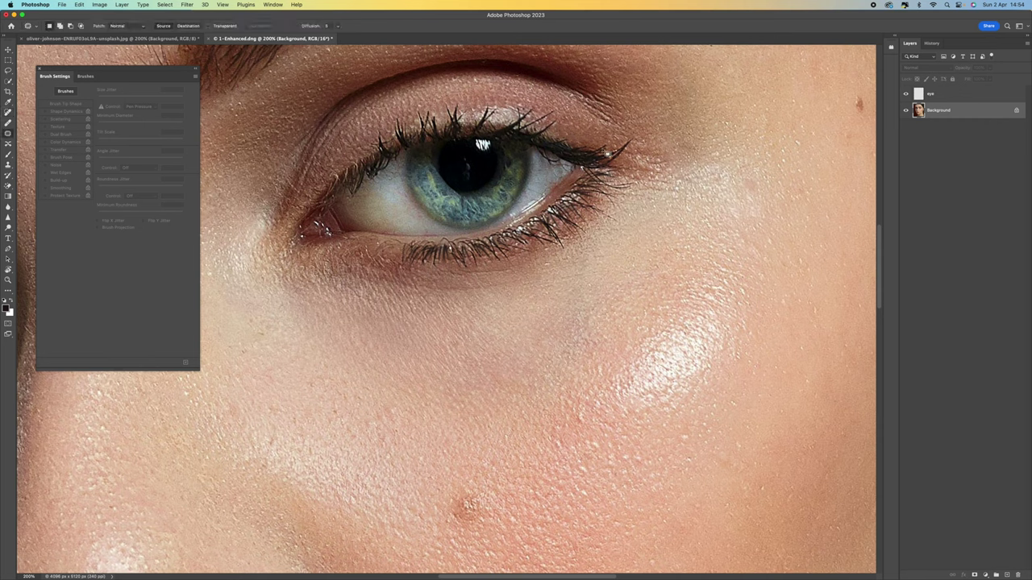
mouse_move(552, 158)
left_mouse_down()
mouse_move(536, 149)
mouse_move(546, 164)
mouse_move(562, 159)
mouse_move(543, 177)
mouse_move(573, 166)
mouse_move(564, 145)
mouse_move(569, 167)
mouse_move(567, 155)
mouse_move(552, 166)
left_mouse_up()
scroll(543, 176, "down", 1)
left_click(533, 164)
left_click(546, 183)
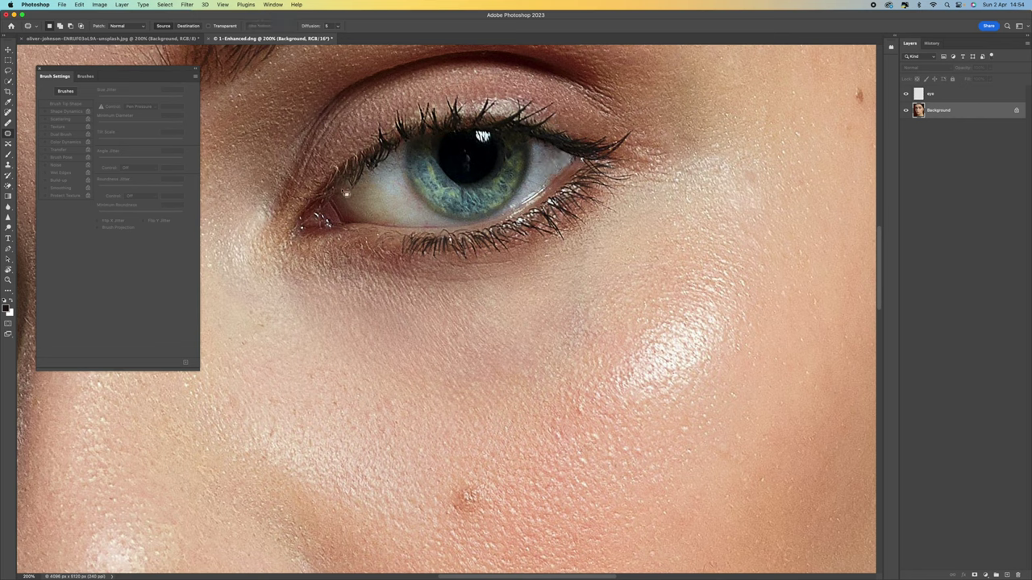
mouse_move(342, 190)
left_mouse_down()
mouse_move(324, 200)
mouse_move(336, 203)
mouse_move(341, 190)
mouse_move(331, 198)
mouse_move(344, 224)
mouse_move(356, 211)
mouse_move(348, 185)
mouse_move(349, 196)
mouse_move(328, 202)
mouse_move(346, 228)
mouse_move(353, 216)
left_mouse_up()
key("super+d")
key("super+d")
left_click(352, 211)
- Patch stray spots along the inner and outer stretches of the upper lashes on the Background layer
left_click_drag(385, 140, 392, 129)
left_click(397, 130)
left_click_drag(379, 142, 378, 135)
left_click(379, 136)
left_click_drag(543, 123, 536, 122)
left_click(552, 118)
left_click_drag(547, 118, 537, 121)
left_click(553, 117)
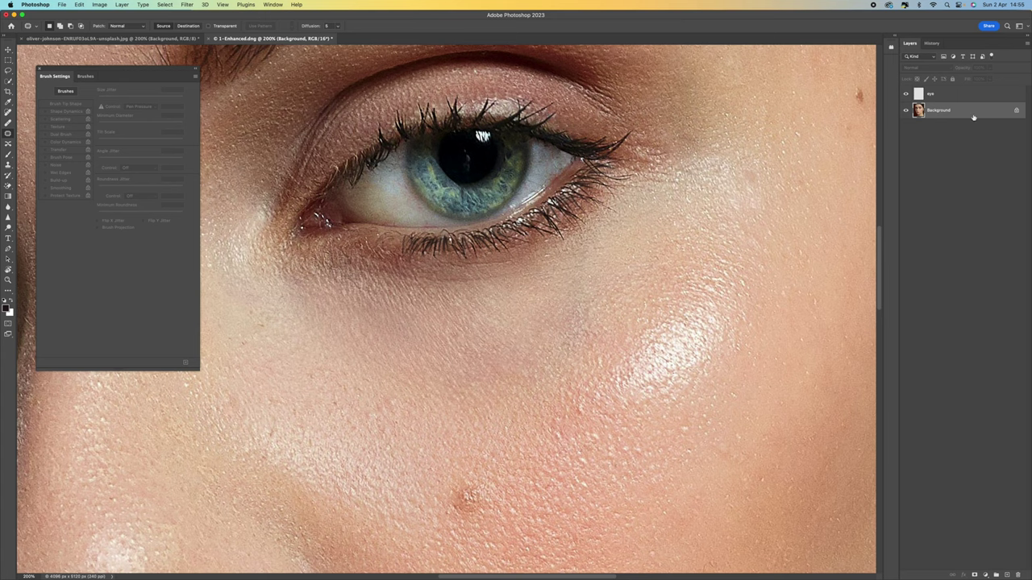
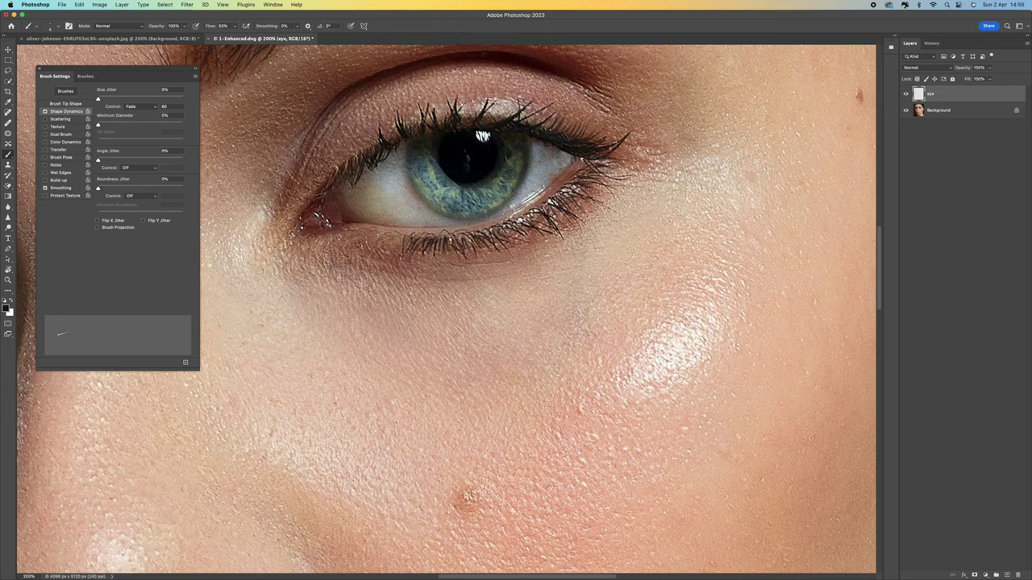
- Paint lashes on the upper lid above the iris on the eye layer, raising the brush flow between strokes
mouse_move(531, 124)
left_mouse_down()
mouse_move(551, 108)
mouse_move(536, 99)
left_mouse_up()
left_click_drag(233, 26, 239, 37)
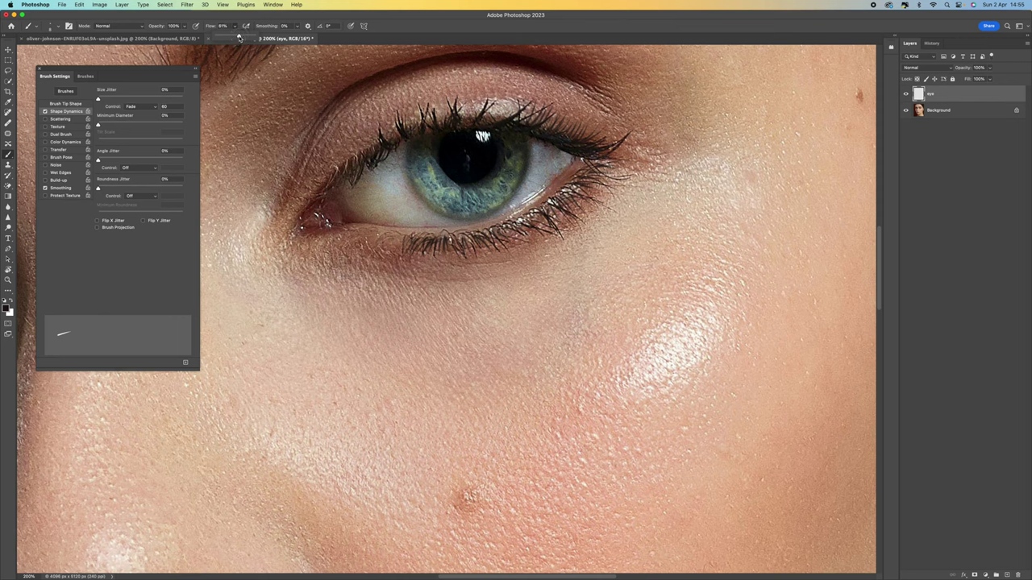
left_click_drag(500, 123, 515, 98)
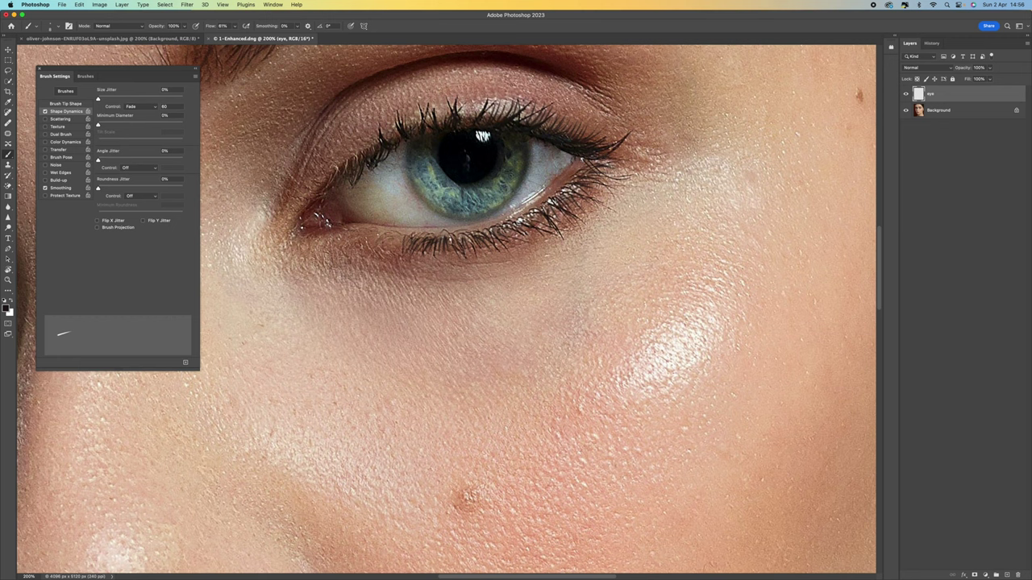
- Paint upper lashes from beside the iris toward the inner corner with the canvas rotated
key("r")
mouse_move(514, 87)
left_mouse_down()
mouse_move(401, 81)
mouse_move(219, 256)
left_mouse_up()
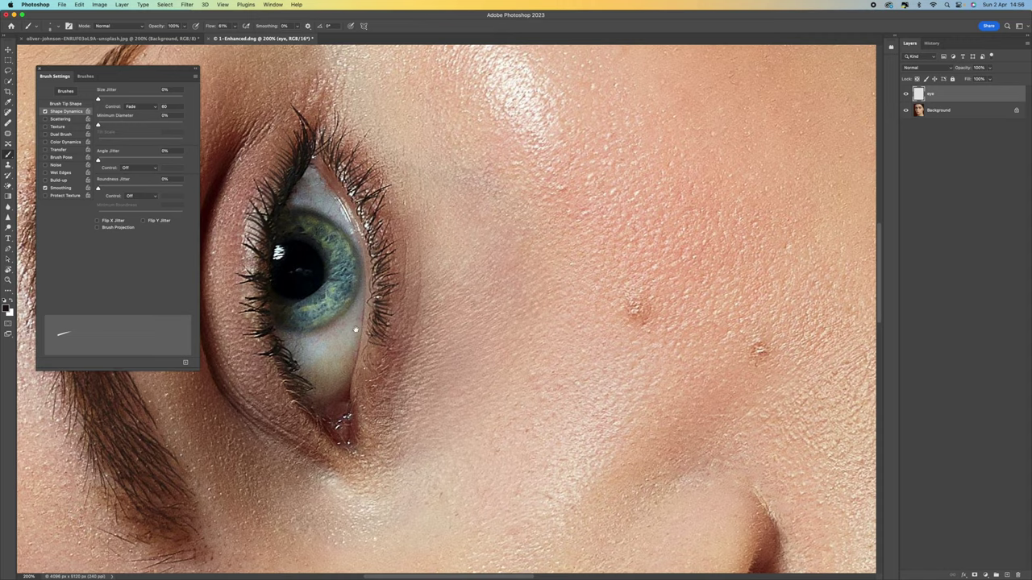
key("space")
left_click_drag(352, 353, 513, 260)
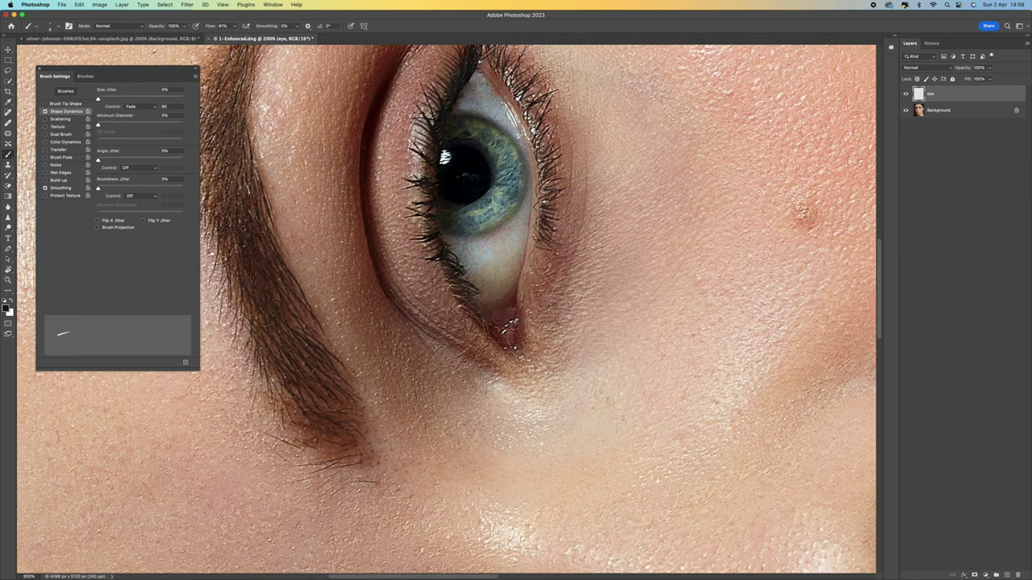
left_click_drag(441, 263, 430, 267)
key("r")
left_click_drag(419, 287, 327, 297)
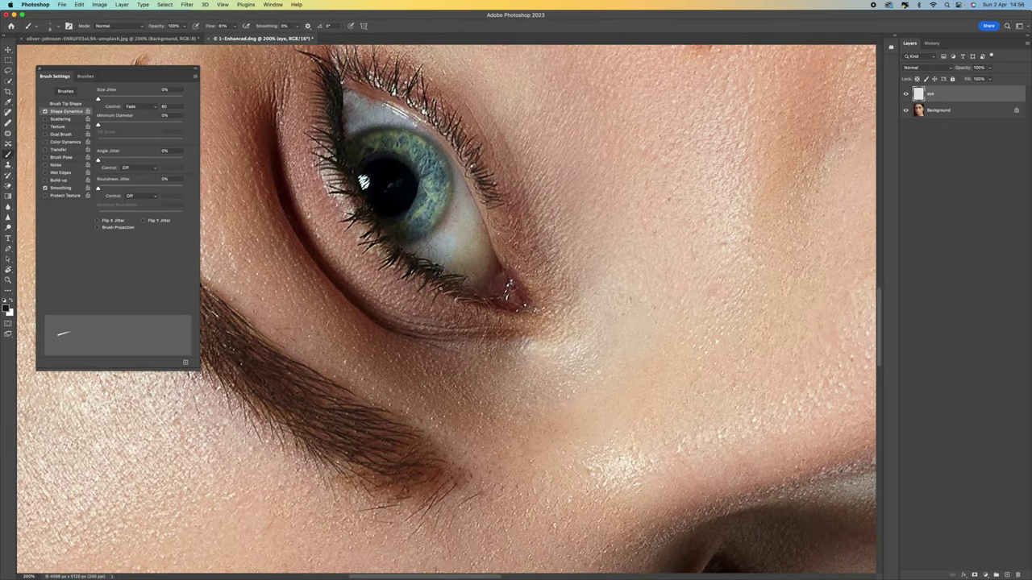
mouse_move(450, 287)
left_mouse_down()
mouse_move(429, 311)
mouse_move(439, 309)
mouse_move(425, 299)
left_mouse_up()
- Add short lashes at the innermost end of the upper lid, turning the canvas as needed and back to upright
scroll(483, 294, "down", 3)
scroll(527, 280, "right", 2)
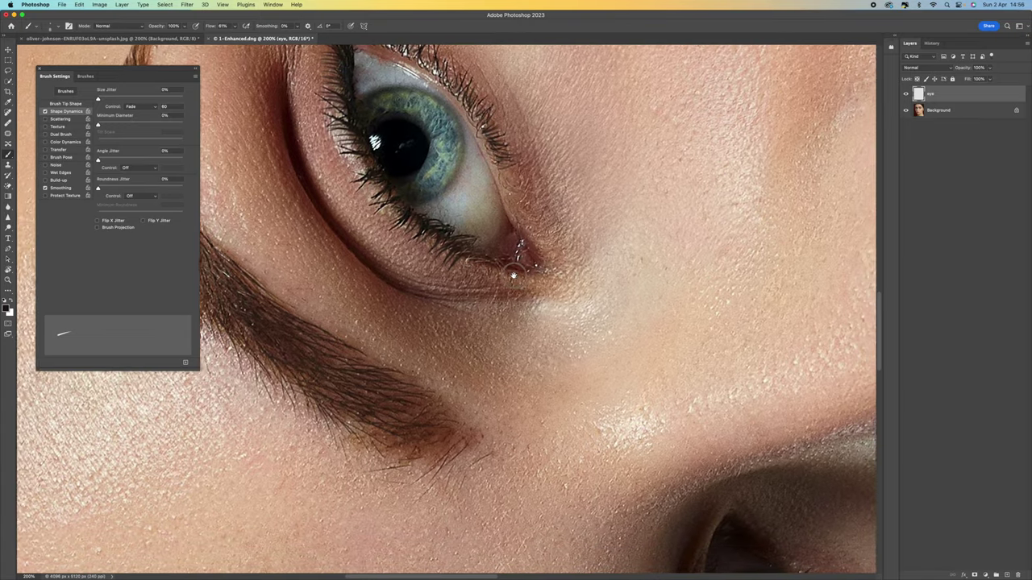
mouse_move(467, 259)
left_mouse_down()
mouse_move(453, 270)
mouse_move(479, 266)
mouse_move(366, 293)
left_mouse_up()
key("r")
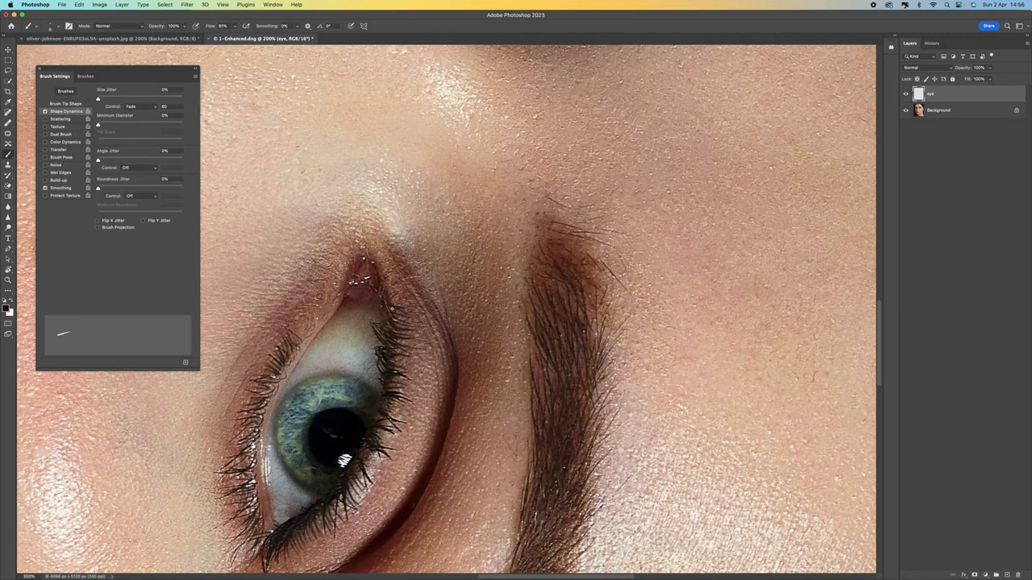
key("r")
left_click_drag(417, 294, 395, 321)
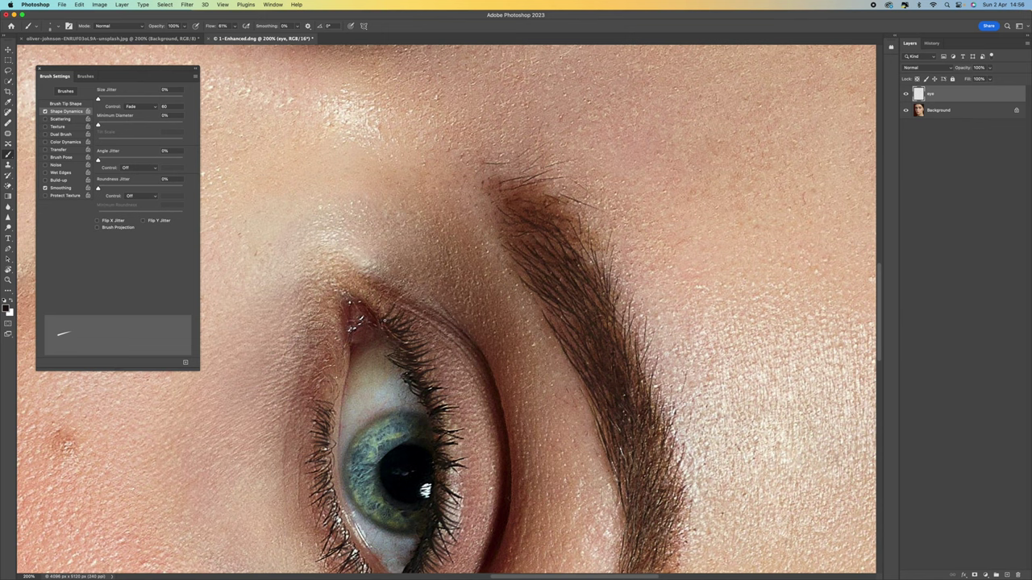
key("r")
left_click_drag(489, 278, 432, 258)
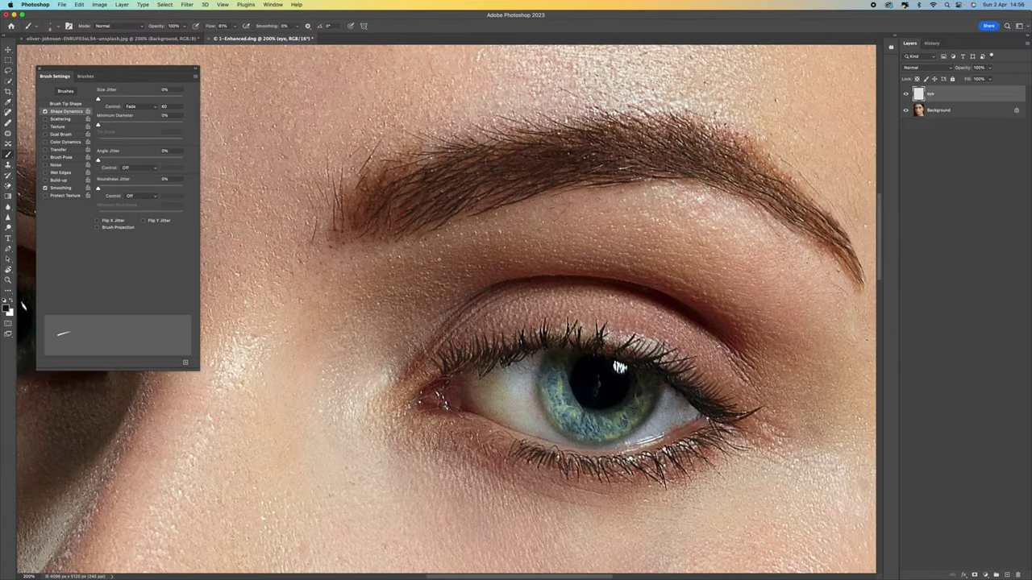
- Undo the last lash strokes at the inner corner of the upper lid
key("super+minus")
key("super+plus")
key("super+z")
key("super+z")
key("super+z")
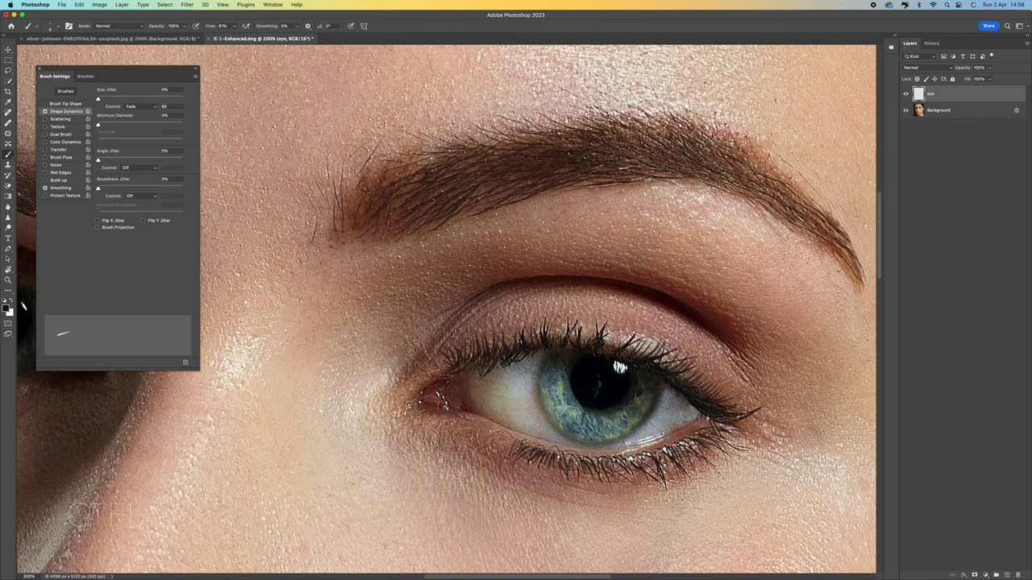
- Toggle the eye layer's visibility to compare the lashes before and after painting
left_click_drag(566, 349, 493, 205)
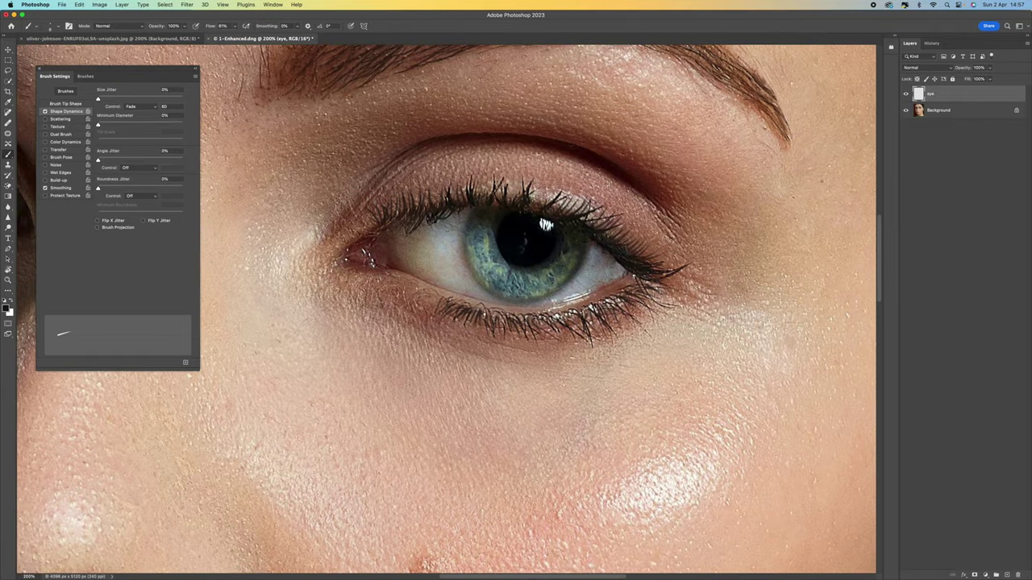
left_click(905, 95)
left_click(904, 96)
left_click(905, 95)
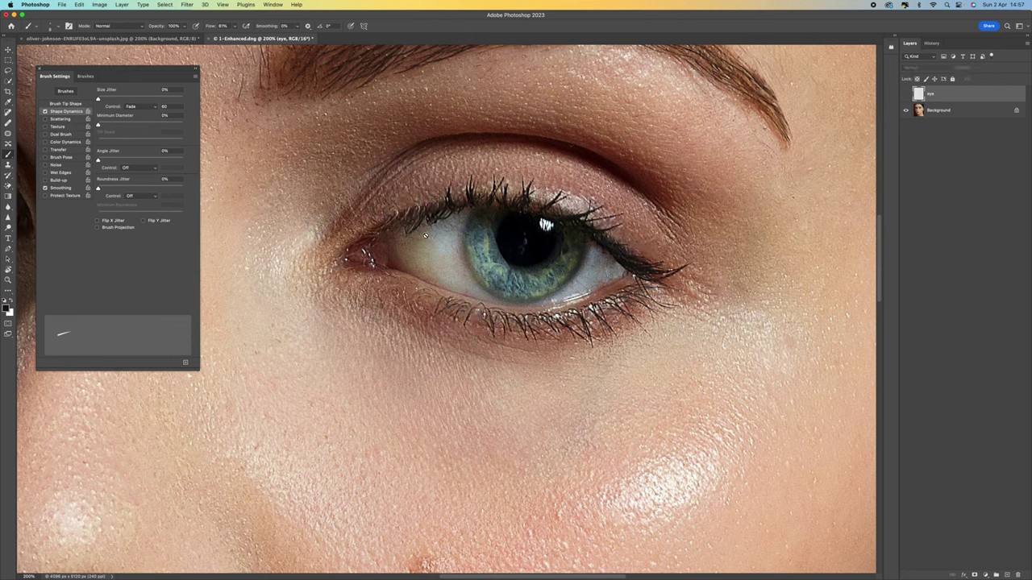
- Patch out the clumped lashes at the inner end of the upper lid on the Background layer, then show the eye layer again
left_click(943, 111)
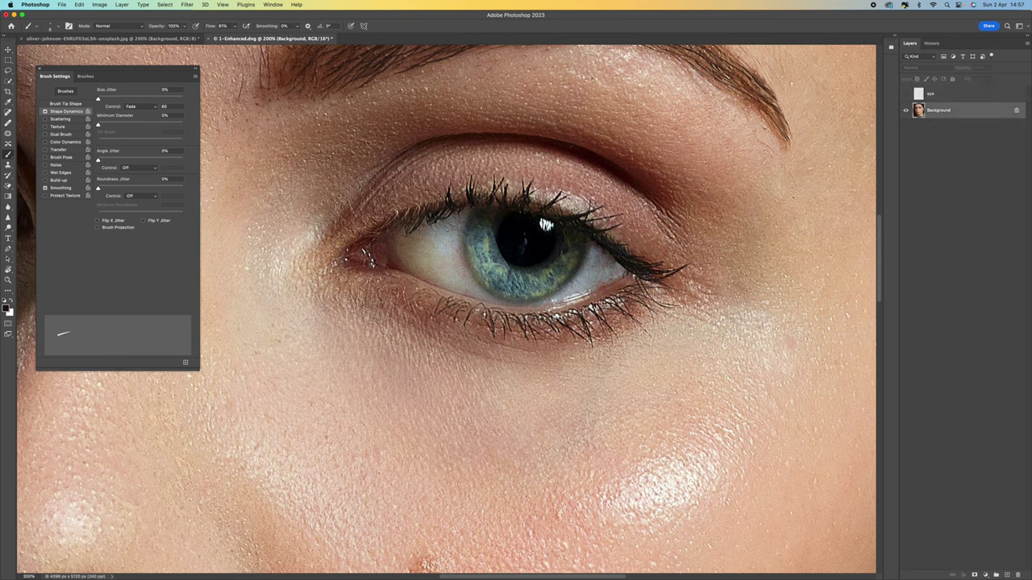
left_click(8, 165)
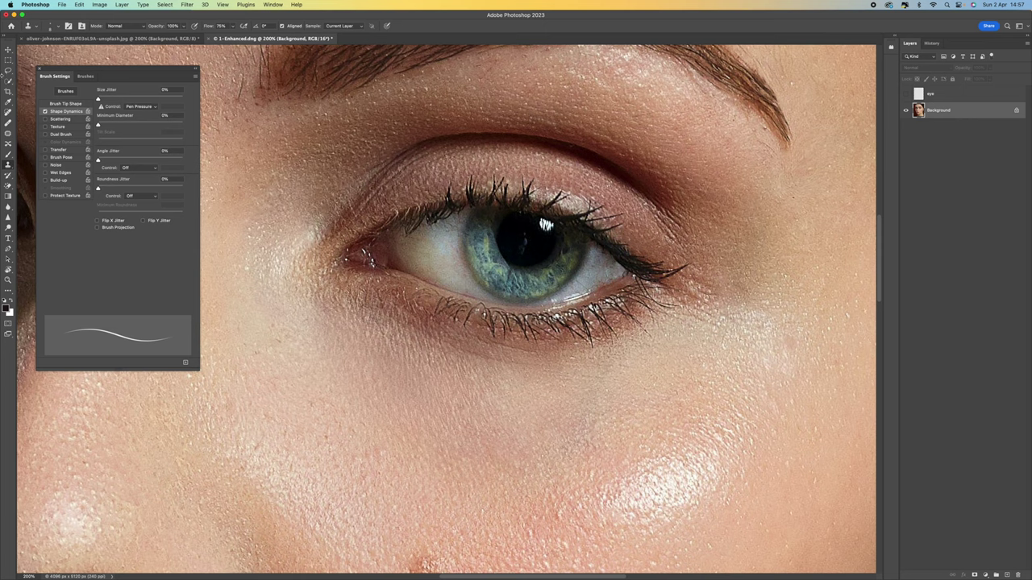
left_click(8, 144)
mouse_move(458, 219)
left_mouse_down()
mouse_move(416, 212)
mouse_move(401, 227)
mouse_move(417, 245)
mouse_move(454, 225)
mouse_move(454, 211)
mouse_move(437, 251)
left_mouse_up()
key("ctrl+d")
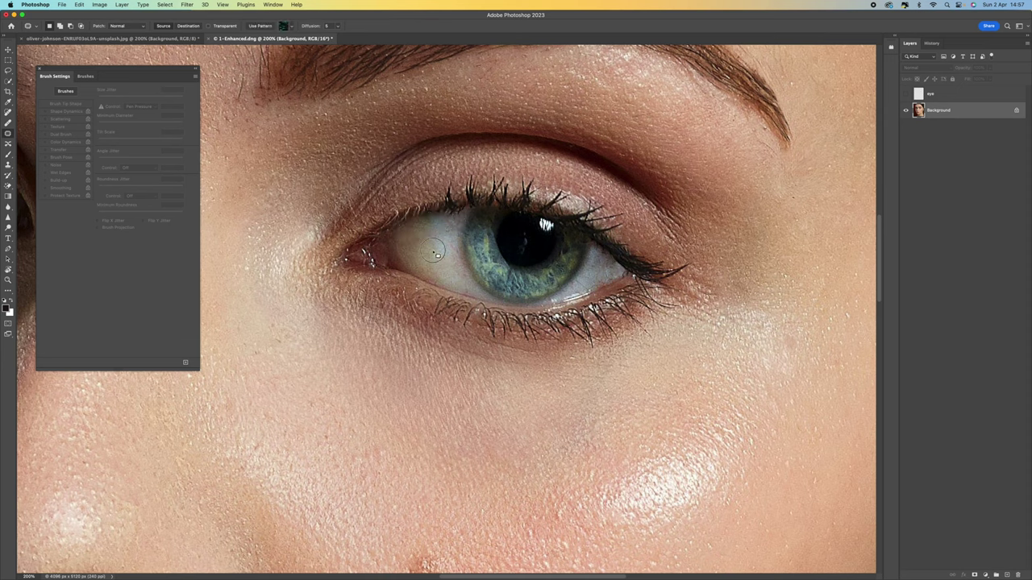
left_click(906, 95)
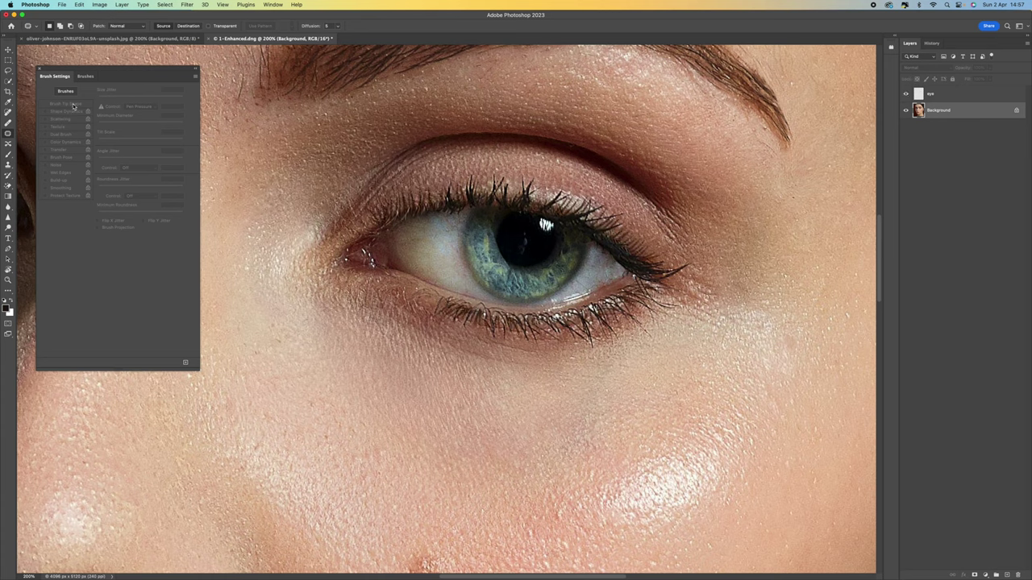
- Paint replacement upper lashes near the inner corner on the Background layer, using a smaller brush and reduced flow for the finer strokes
left_click(9, 155)
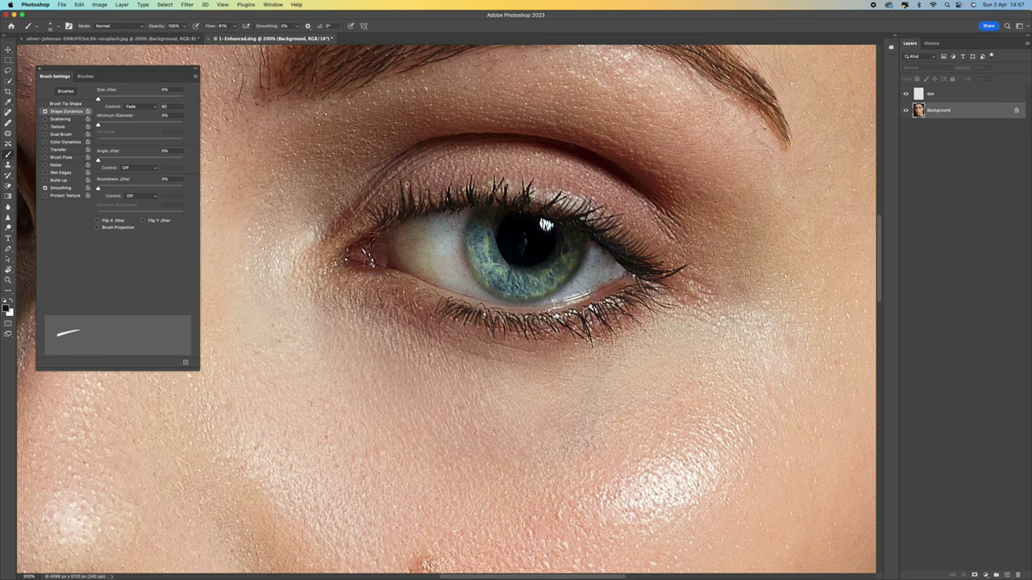
key("bracketleft")
mouse_move(398, 222)
left_mouse_down()
mouse_move(395, 193)
mouse_move(394, 203)
mouse_move(379, 198)
mouse_move(422, 179)
mouse_move(432, 185)
left_mouse_up()
key("bracketleft")
key("bracketleft")
left_click(235, 25)
left_click_drag(237, 38, 227, 42)
left_click_drag(436, 207, 434, 189)
- Set the brush flow to 53% and paint short lashes along the inner part of the lower lid
mouse_move(442, 300)
left_mouse_down()
mouse_move(435, 311)
mouse_move(411, 295)
mouse_move(420, 300)
left_mouse_up()
mouse_move(234, 26)
left_mouse_down()
mouse_move(241, 40)
mouse_move(228, 40)
left_mouse_up()
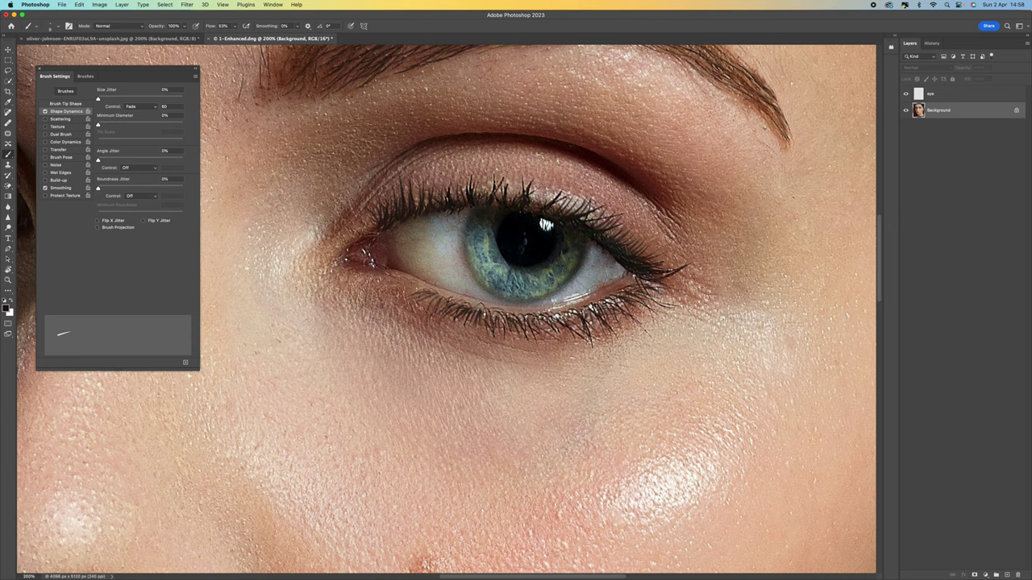
mouse_move(421, 294)
left_mouse_down()
mouse_move(376, 288)
mouse_move(388, 298)
mouse_move(392, 289)
mouse_move(388, 299)
mouse_move(497, 307)
mouse_move(497, 298)
mouse_move(397, 295)
left_mouse_up()
- Rotate the canvas to -57° and fill the lower lid with lashes between the iris and the inner corner
key("r")
left_click_drag(463, 310, 463, 313)
left_click_drag(584, 292, 386, 228)
left_click_drag(470, 355, 427, 357)
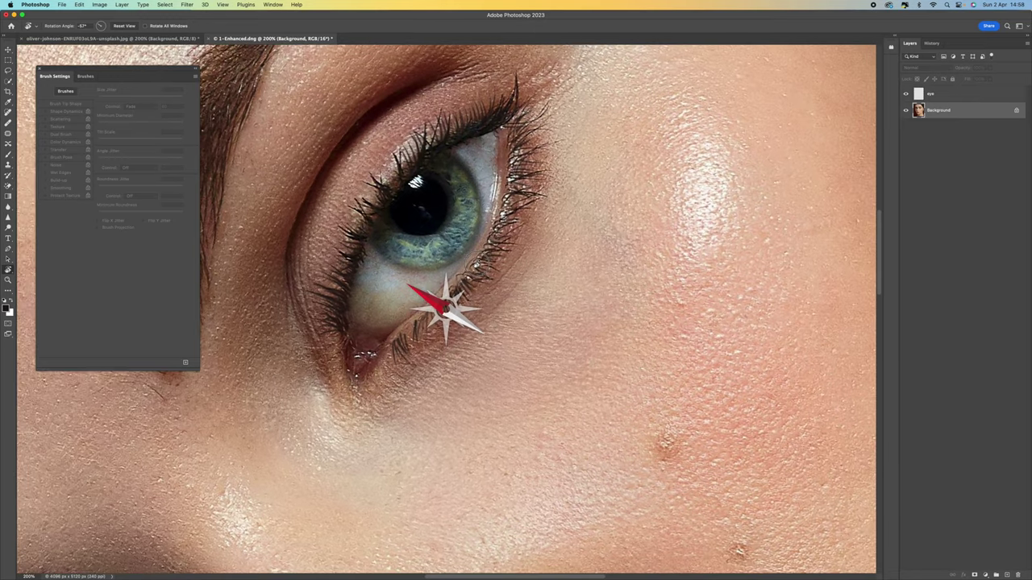
key("b")
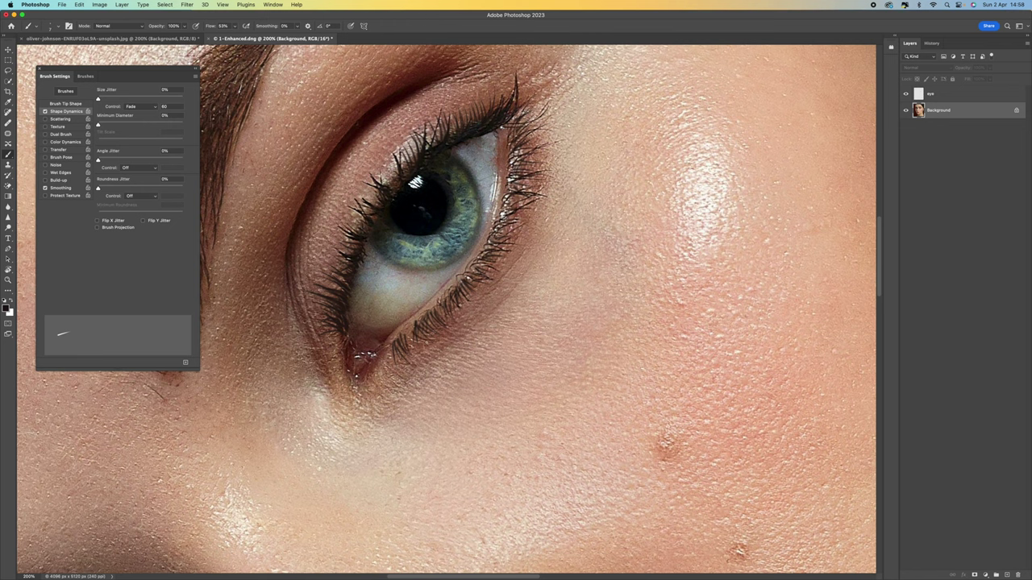
- Paint more lower lashes toward the inner corner with the canvas rotated to -118°, and return the canvas to nearly upright
key("r")
left_click_drag(424, 344, 469, 345)
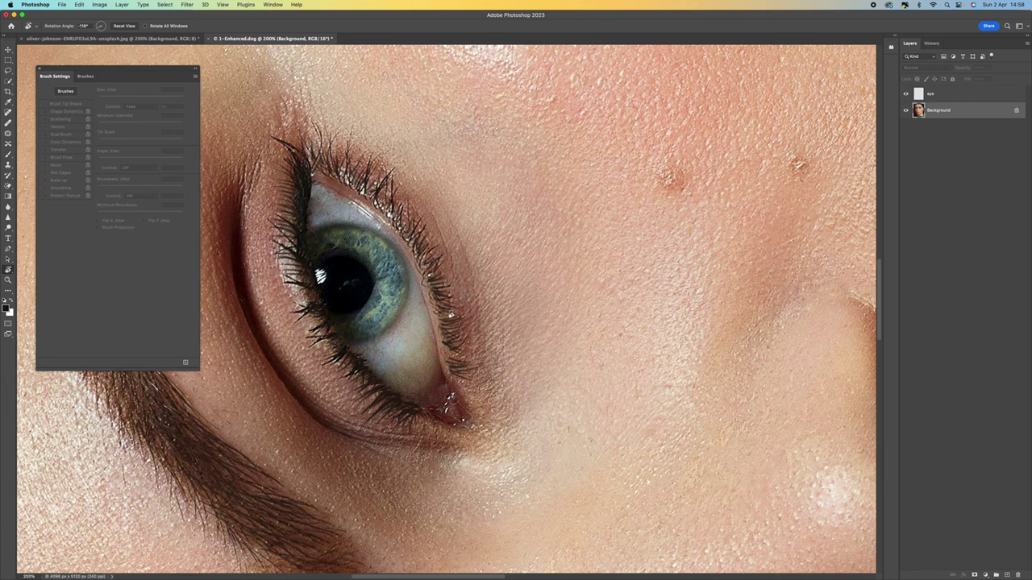
key("b")
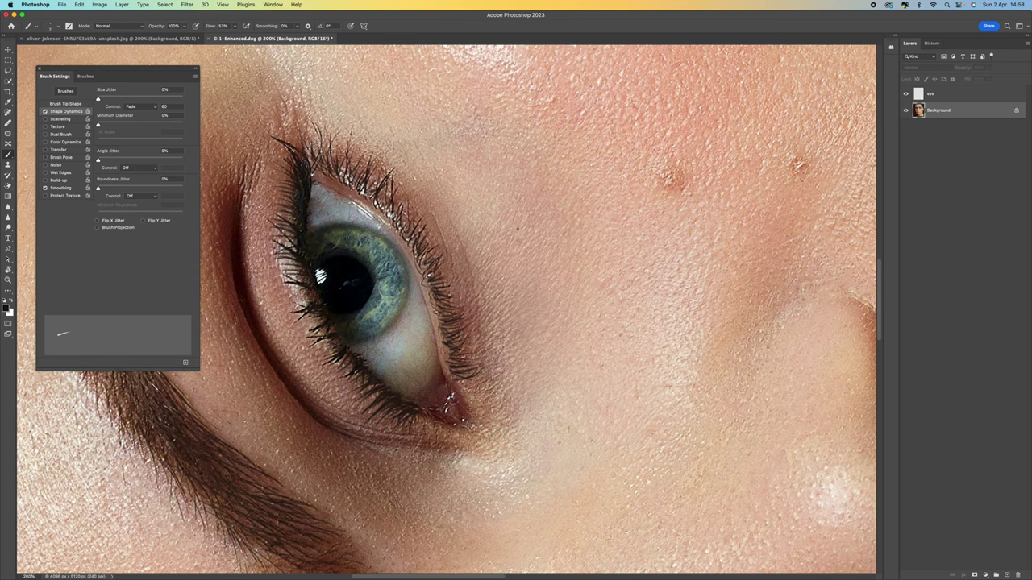
key("r")
left_click_drag(548, 210, 797, 319)
left_click_drag(507, 159, 581, 271)
left_click_drag(514, 190, 601, 206)
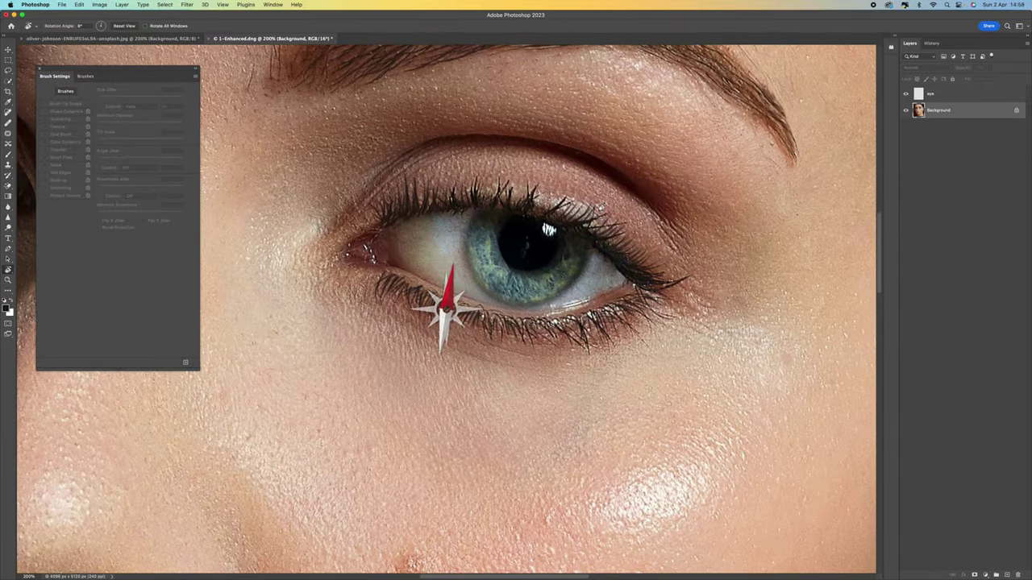
key("b")
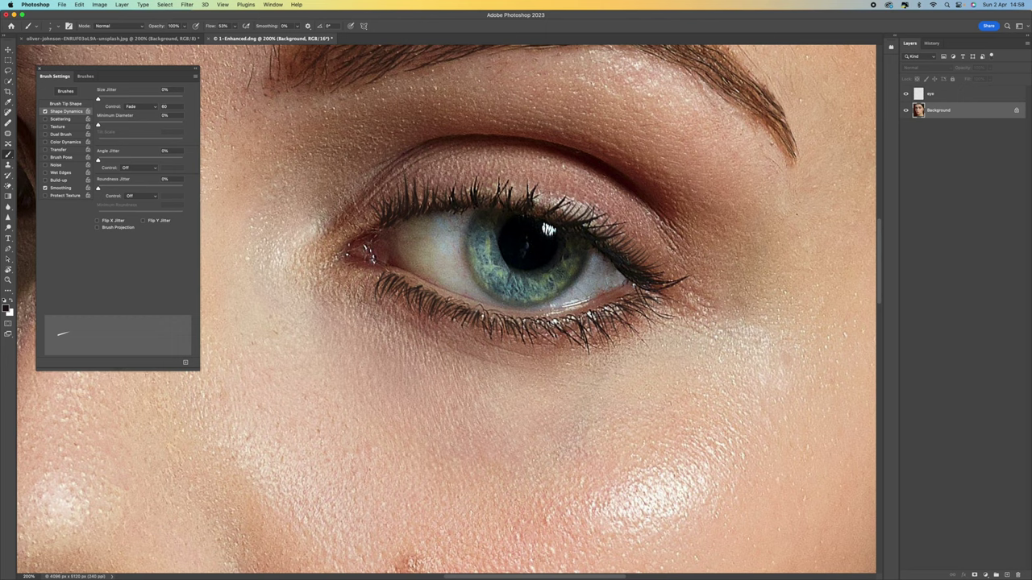
- Toggle the eye layer's visibility to compare the painted lashes, and make the Background layer active
left_click(916, 97)
left_click(905, 94)
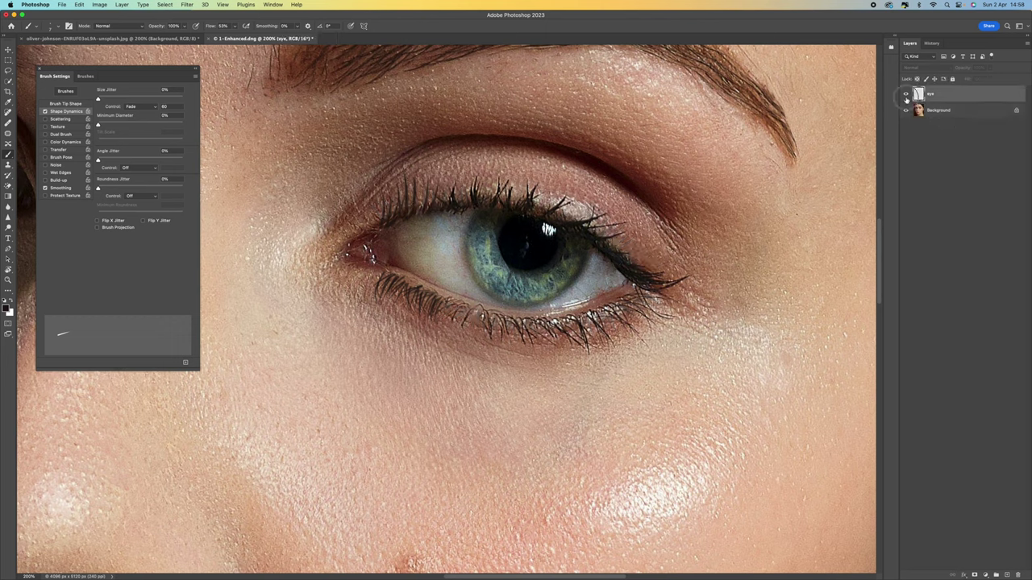
left_click(943, 115)
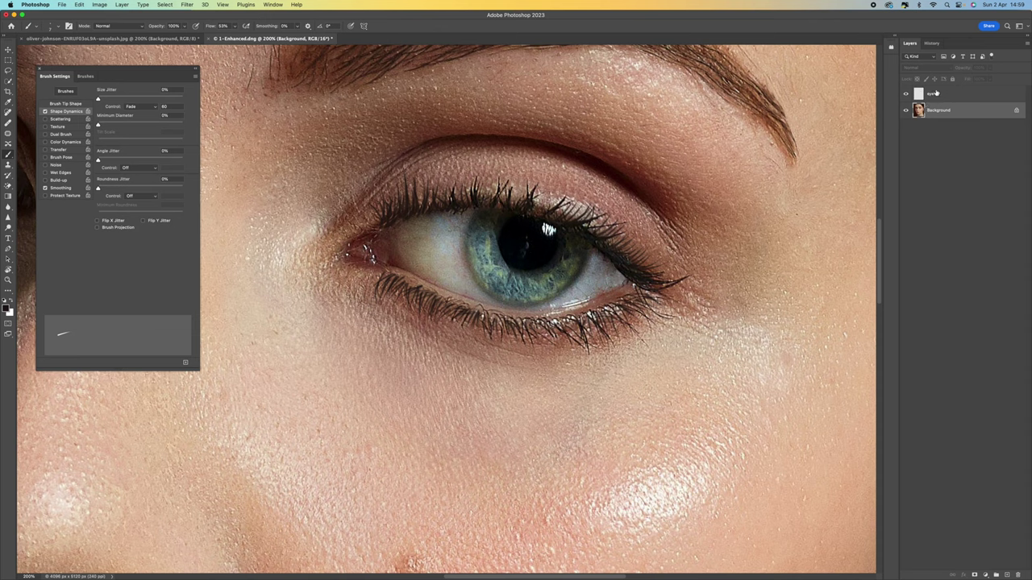
- Step back to an earlier brush stroke in the history, check which layer it used, and restore the latest state
left_click(932, 43)
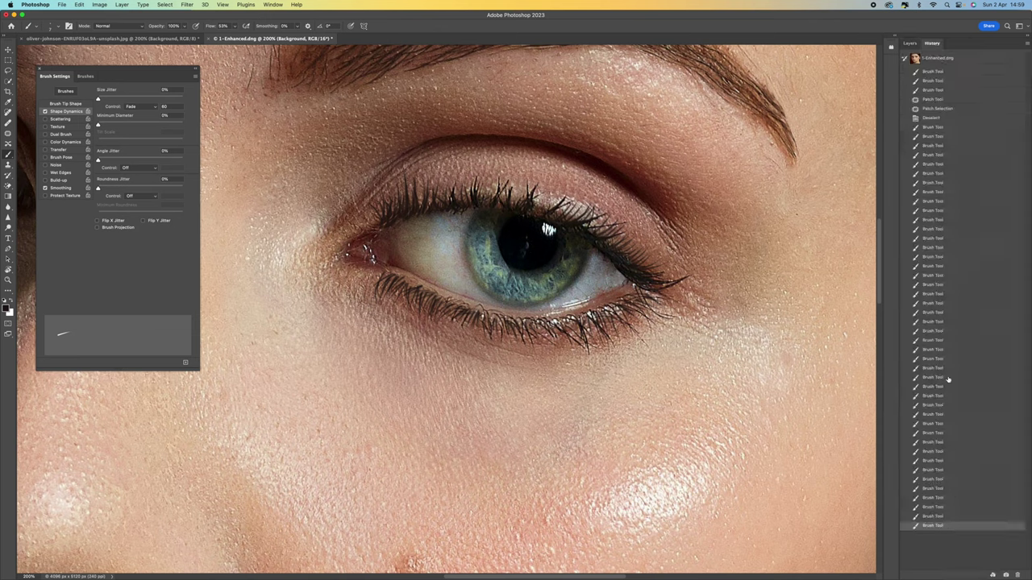
left_click(944, 333)
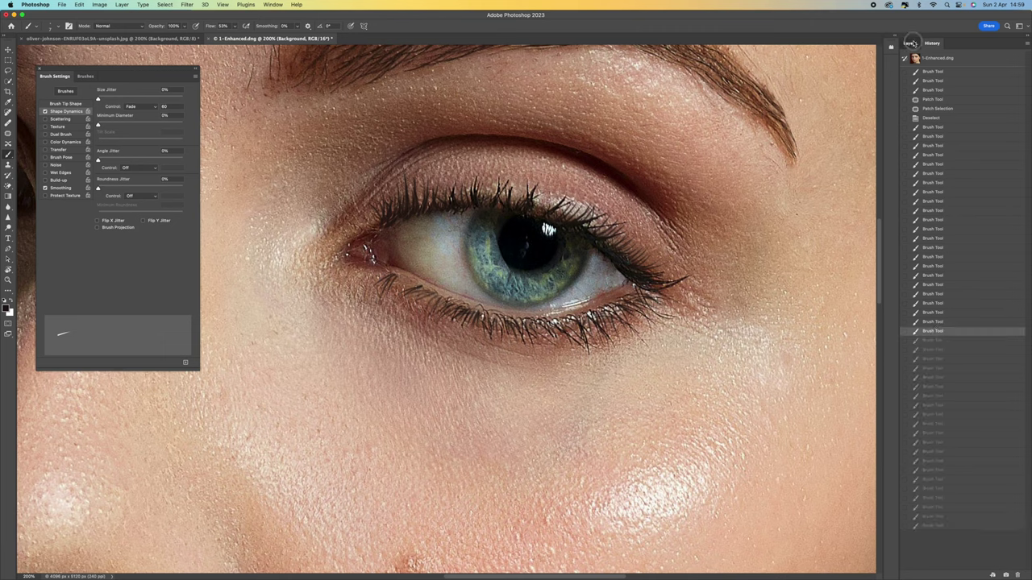
left_click(909, 43)
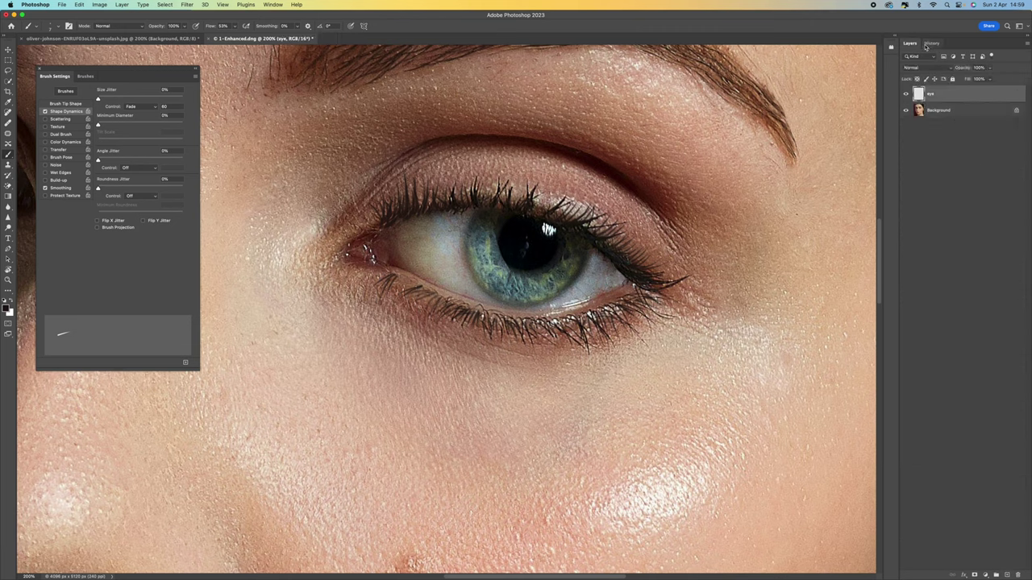
left_click(932, 43)
left_click(958, 525)
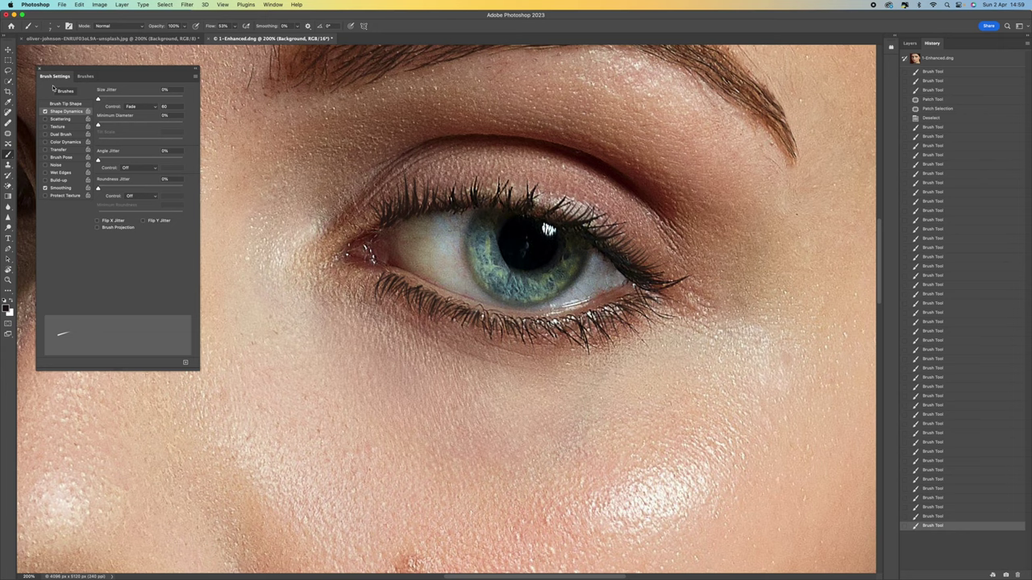
left_click(909, 43)
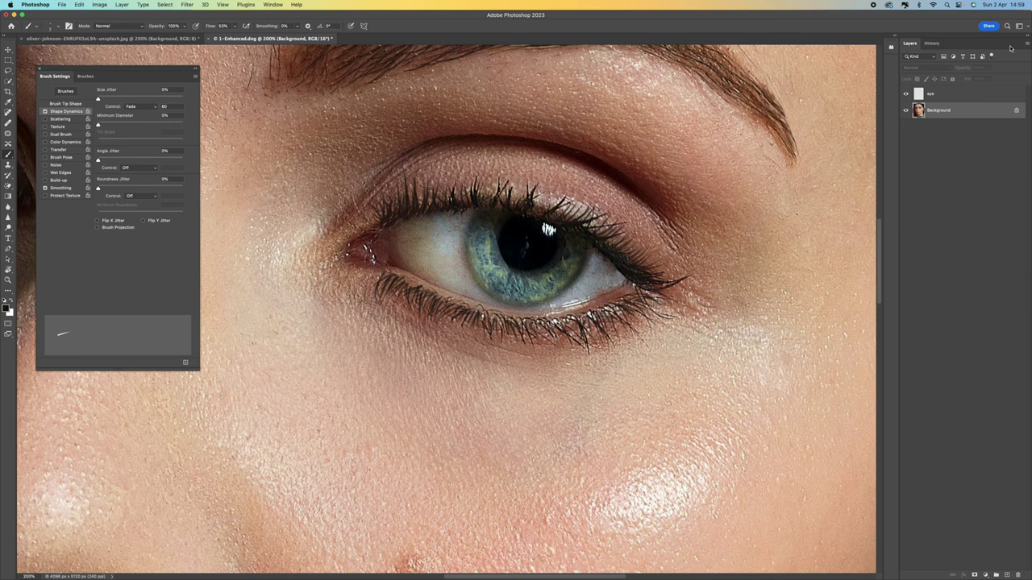
left_click(963, 95)
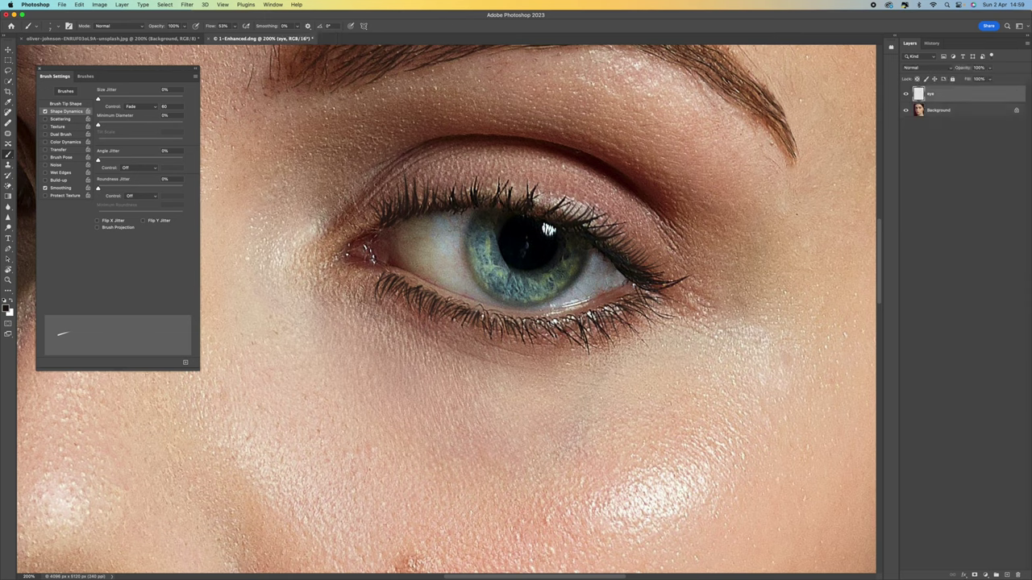
- Clean up small blemishes around the eye on the Background layer with the Content-Aware Spot Healing Brush
left_click(943, 110)
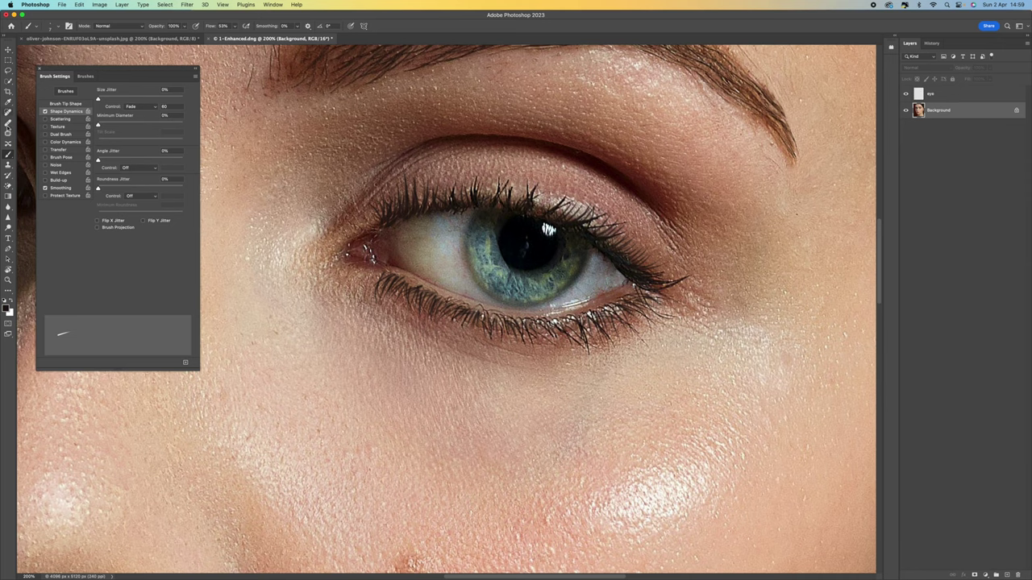
left_click(8, 112)
left_click(7, 114)
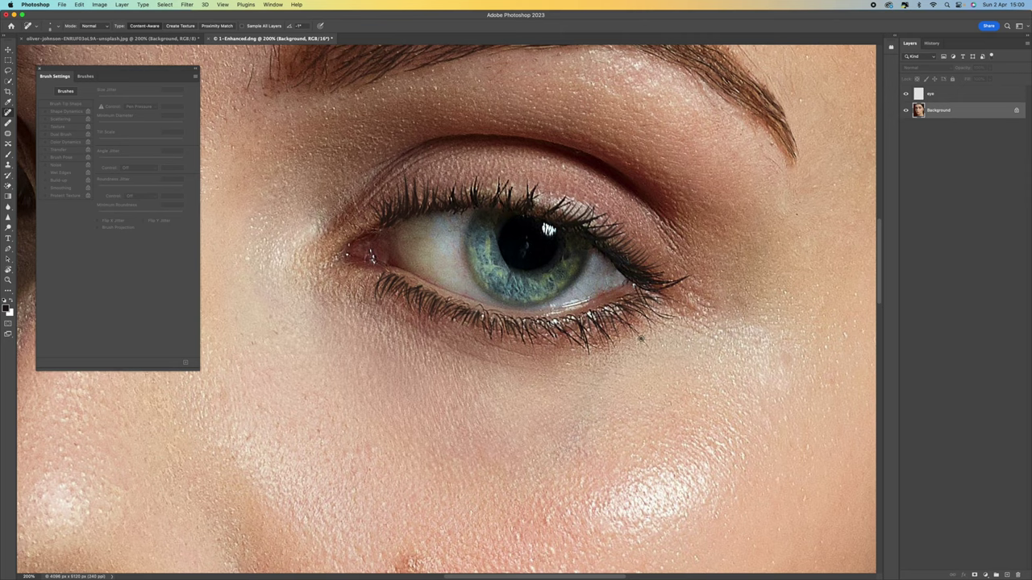
- Reset the canvas rotation and save the retouched state as a history snapshot
key("super+minus")
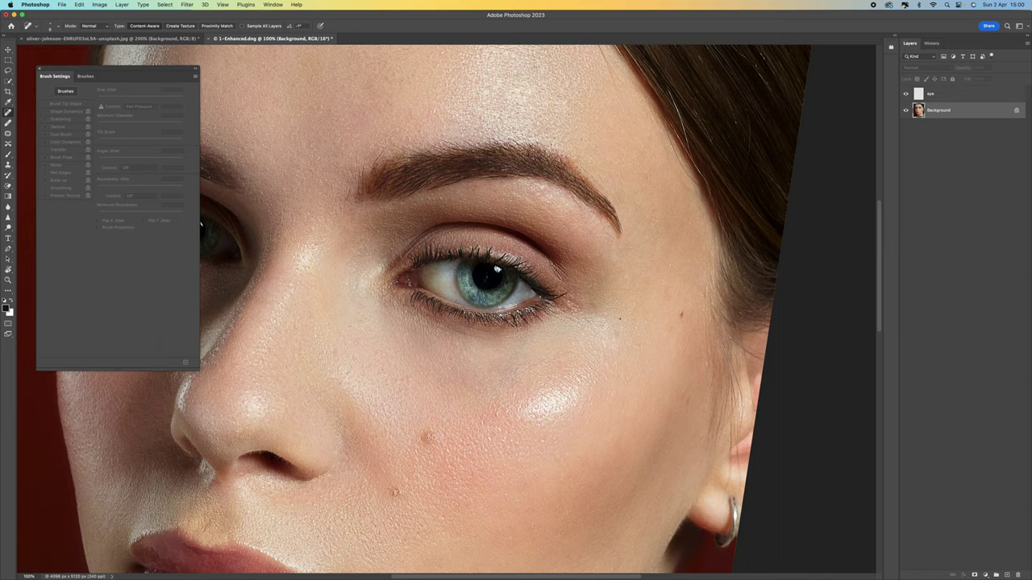
key("Escape")
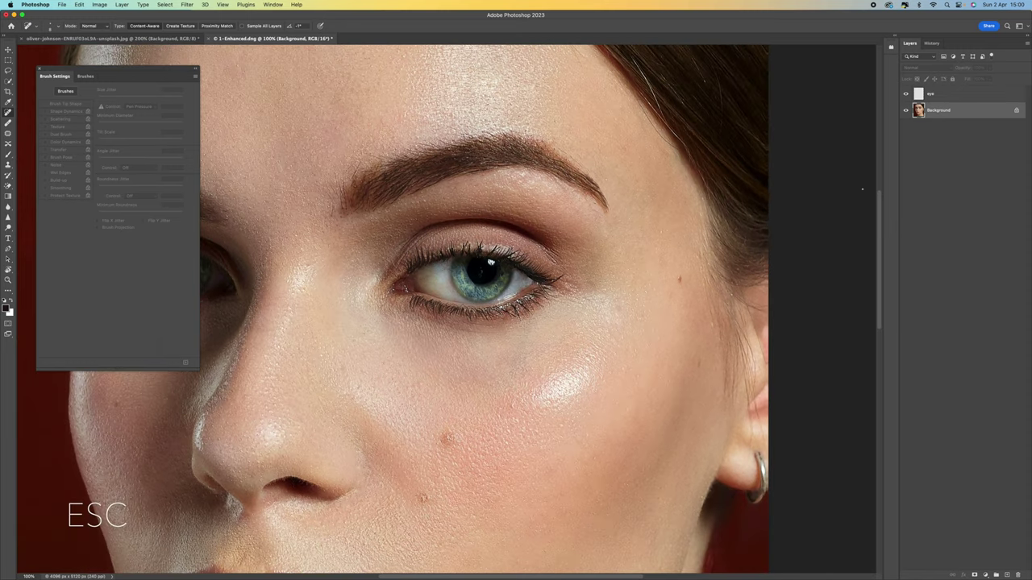
left_click(931, 42)
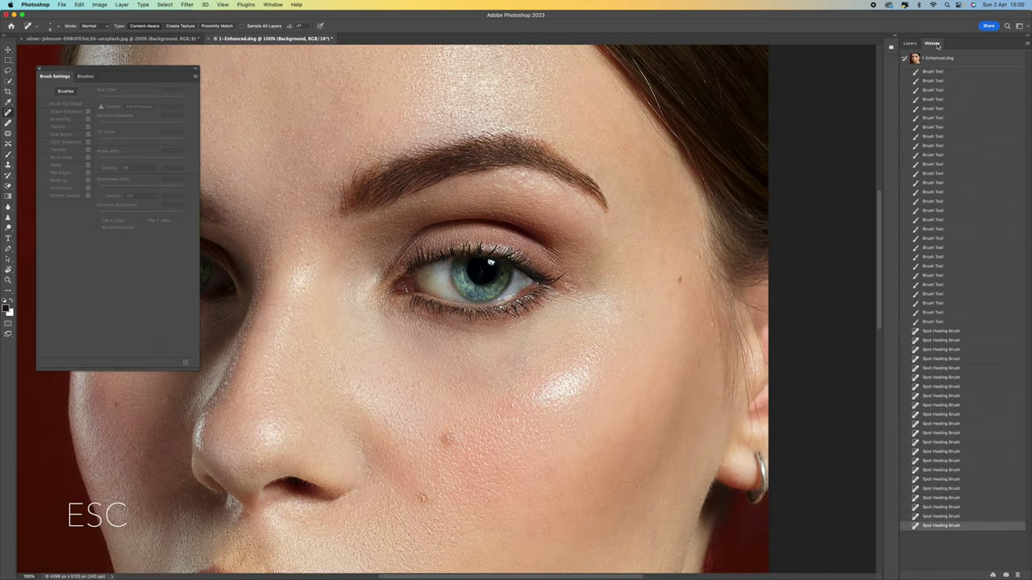
left_click(1006, 575)
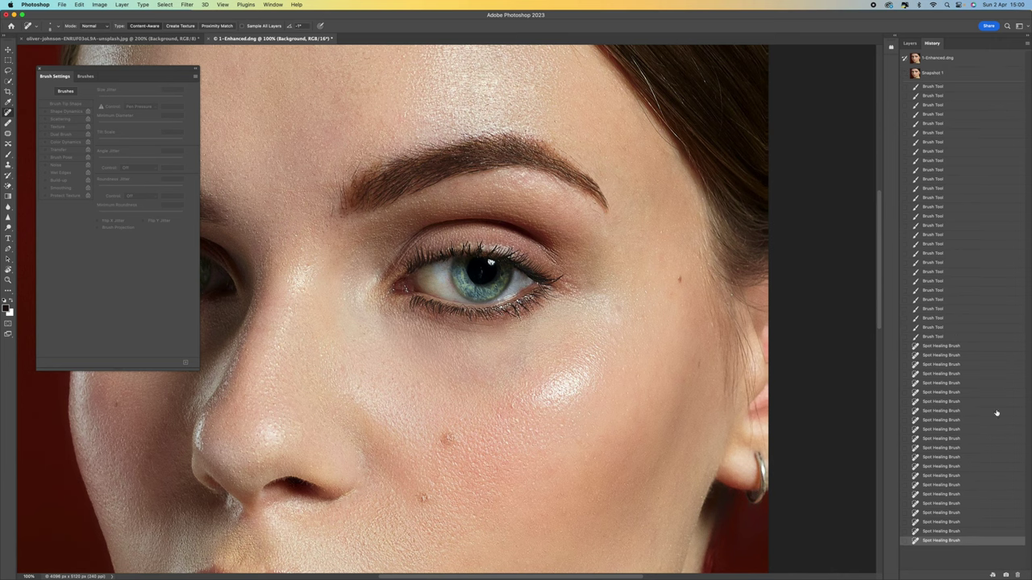
- Switch between the image's opening state and Snapshot 1 to compare the eye, ending on the snapshot
left_click(968, 61)
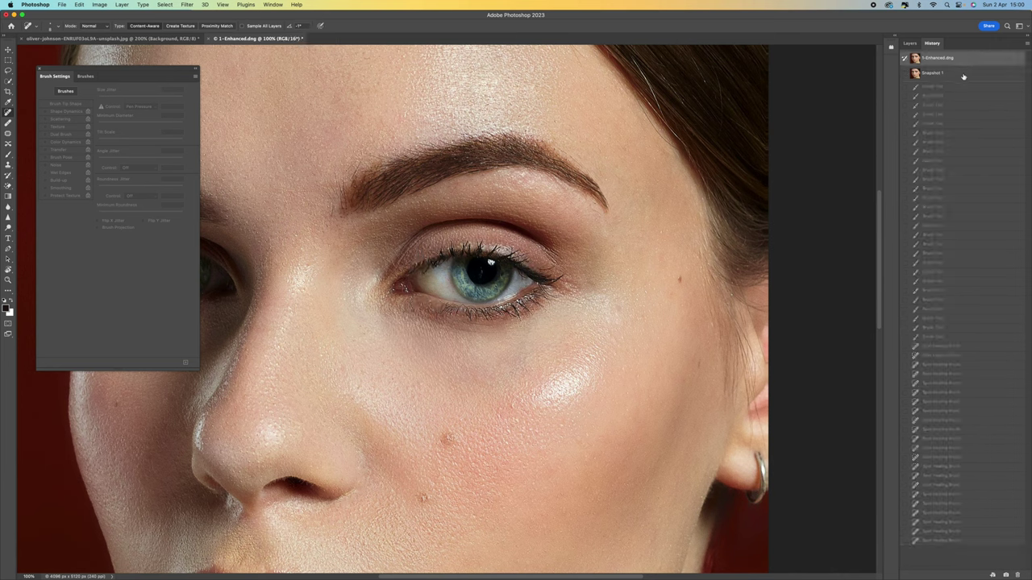
left_click(962, 75)
left_click(962, 62)
left_click(962, 77)
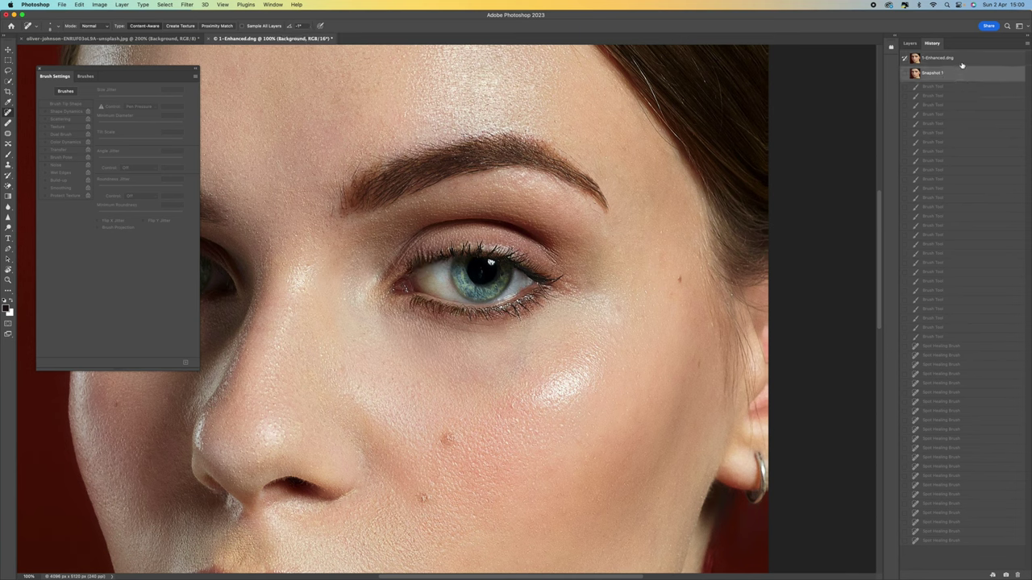
left_click(962, 59)
left_click(961, 74)
- Examine the eye at 300% while toggling the eye layer's visibility, leaving the layer shown
key("super+plus")
key("super+plus")
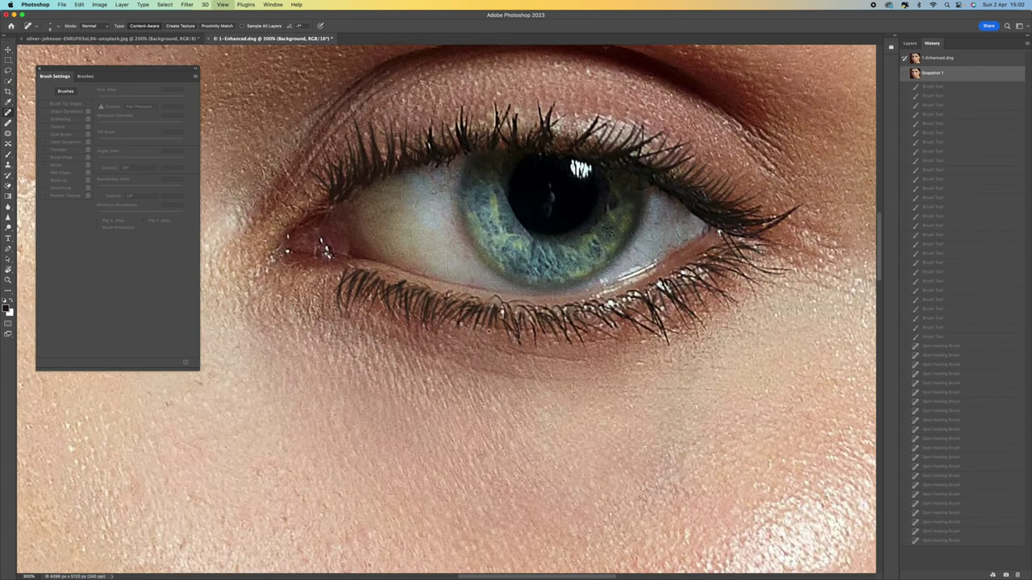
left_click(910, 44)
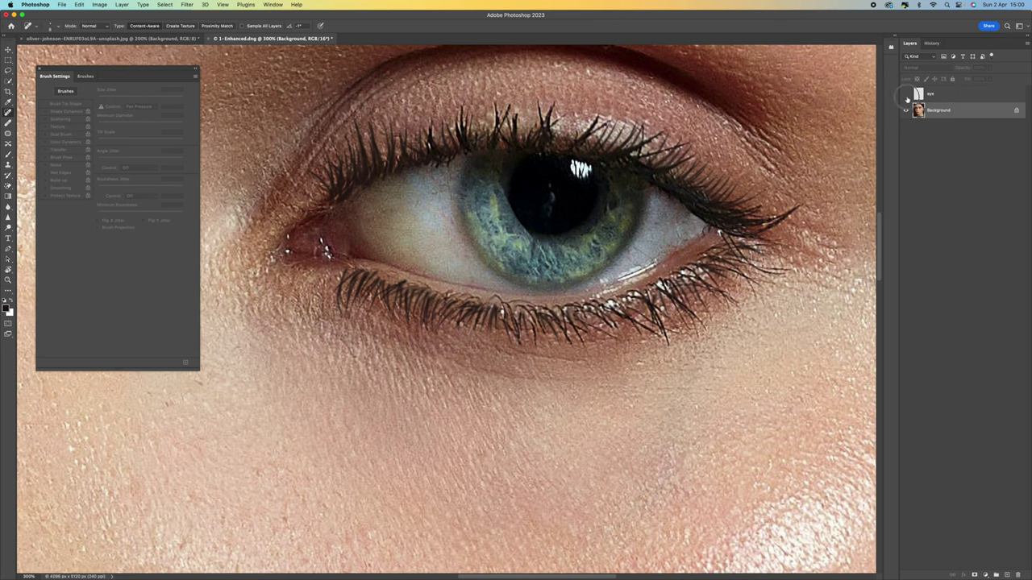
left_click(906, 95)
left_click(906, 95)
left_click(906, 95)
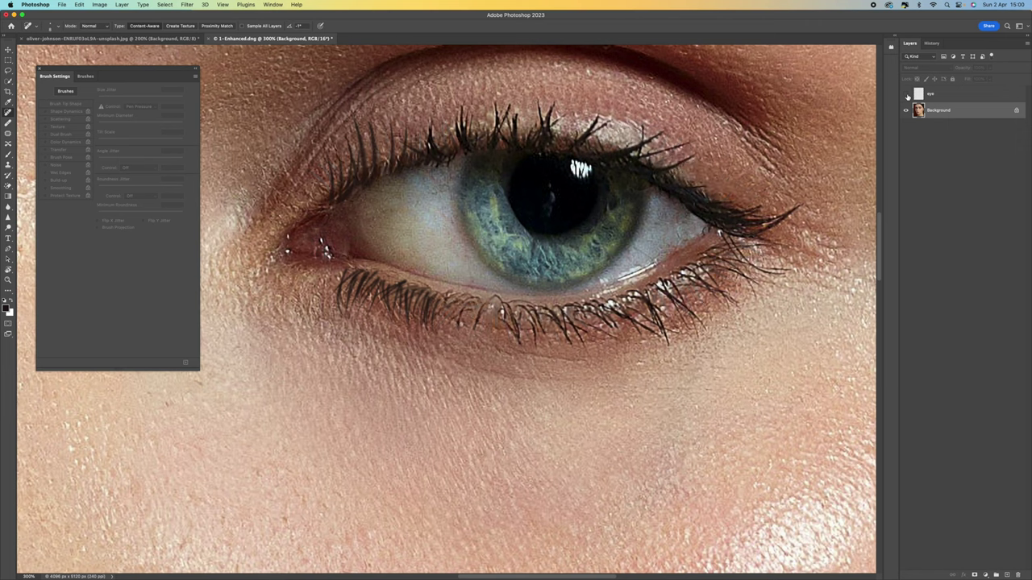
left_click(905, 96)
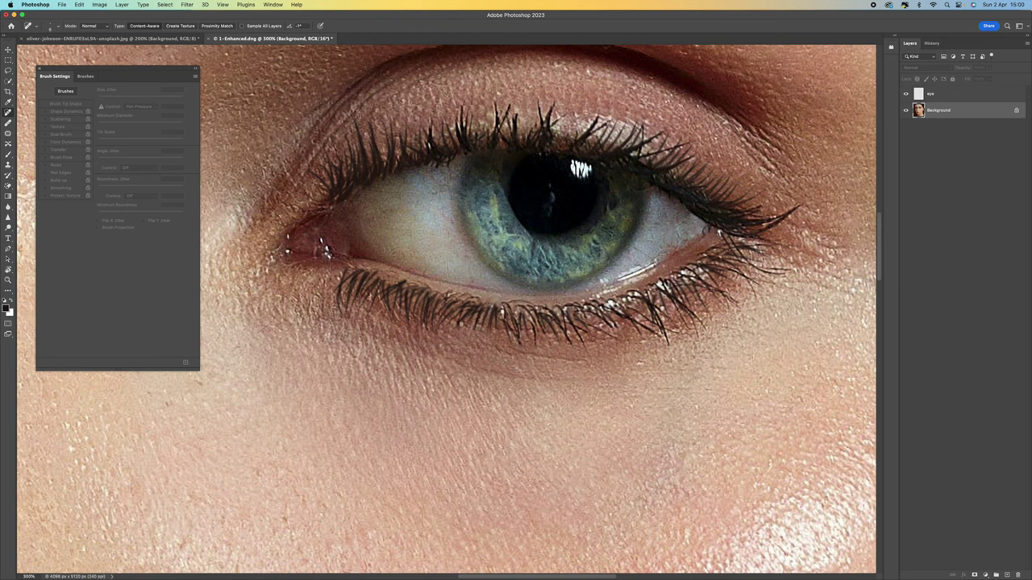
- Clean up the lower lid's rim beneath the iris on the Background layer with spot healing and the Patch tool, then clear the selection
mouse_move(508, 302)
left_mouse_down()
mouse_move(535, 303)
mouse_move(501, 301)
left_mouse_up()
left_click(498, 296)
left_click(8, 133)
mouse_move(512, 303)
left_mouse_down()
mouse_move(516, 314)
mouse_move(535, 309)
mouse_move(505, 298)
mouse_move(487, 308)
mouse_move(514, 313)
mouse_move(501, 295)
left_mouse_up()
key("super+d")
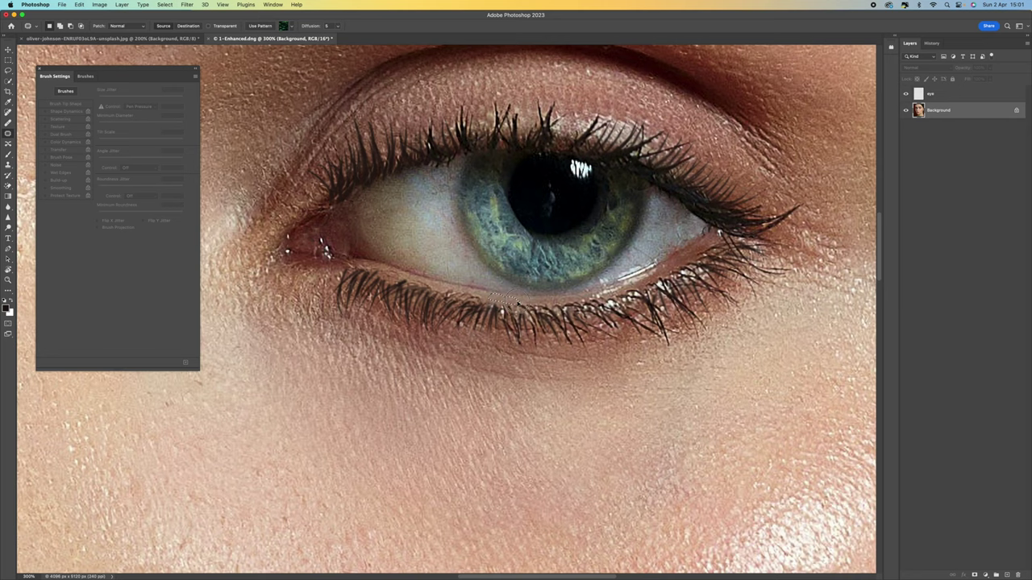
key("super+d")
- Save the eye with the cleaned-up lower lid as a new history snapshot
key("super+minus")
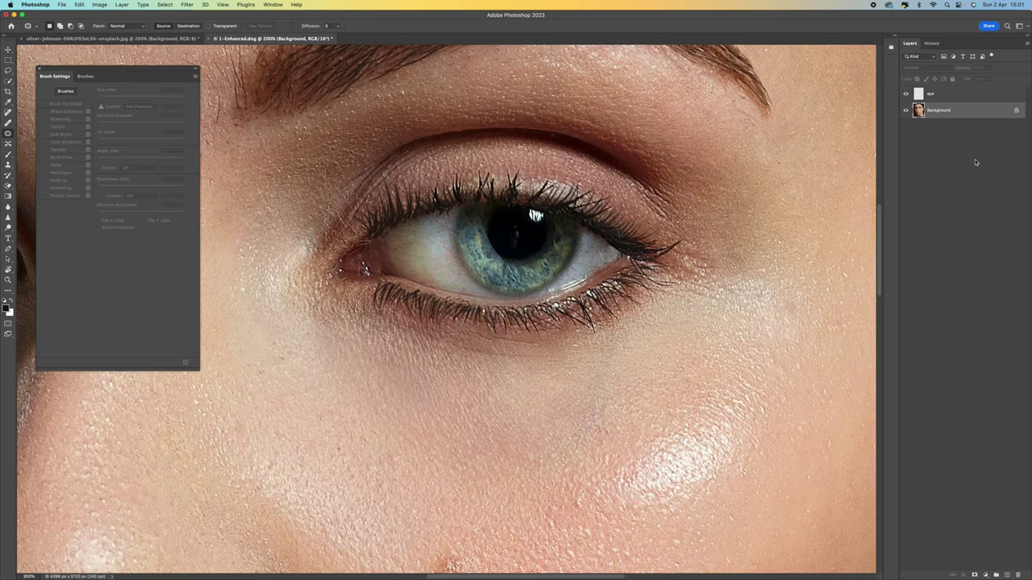
left_click(932, 43)
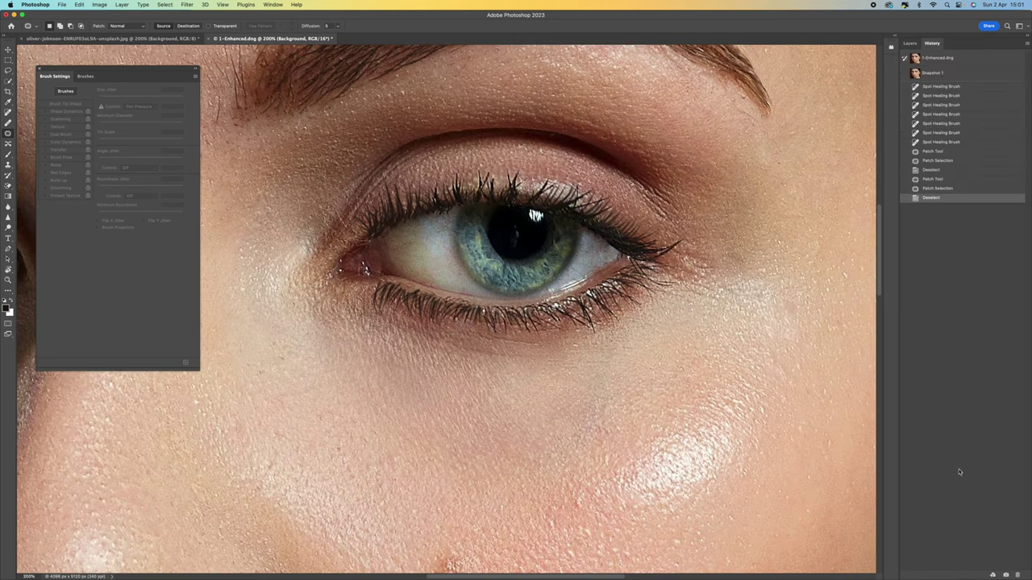
left_click(1007, 575)
- Compare the eye in the opening state, Snapshot 1 and Snapshot 2 at 200% and 300%, ending on Snapshot 2
left_click(939, 74)
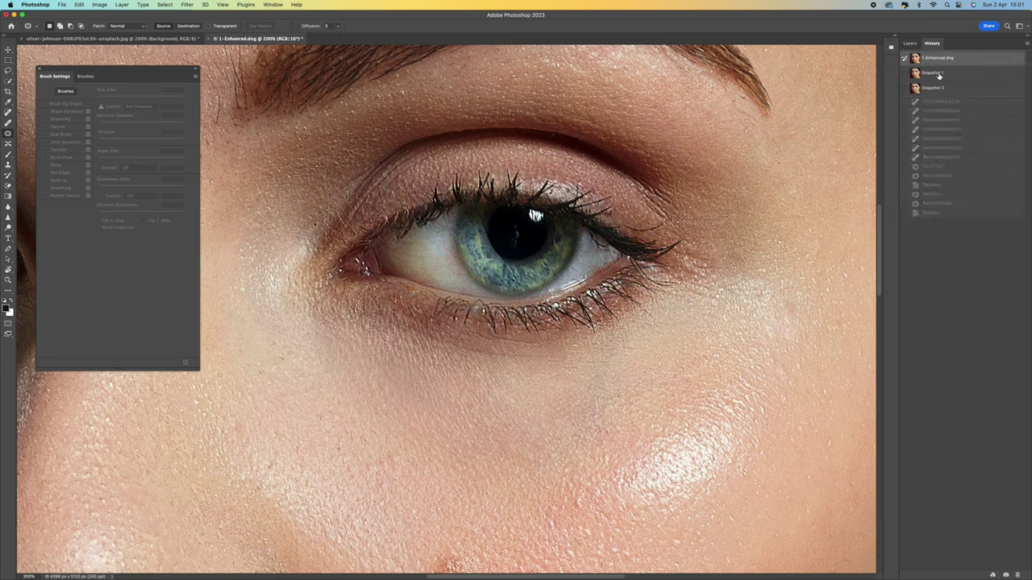
left_click(939, 74)
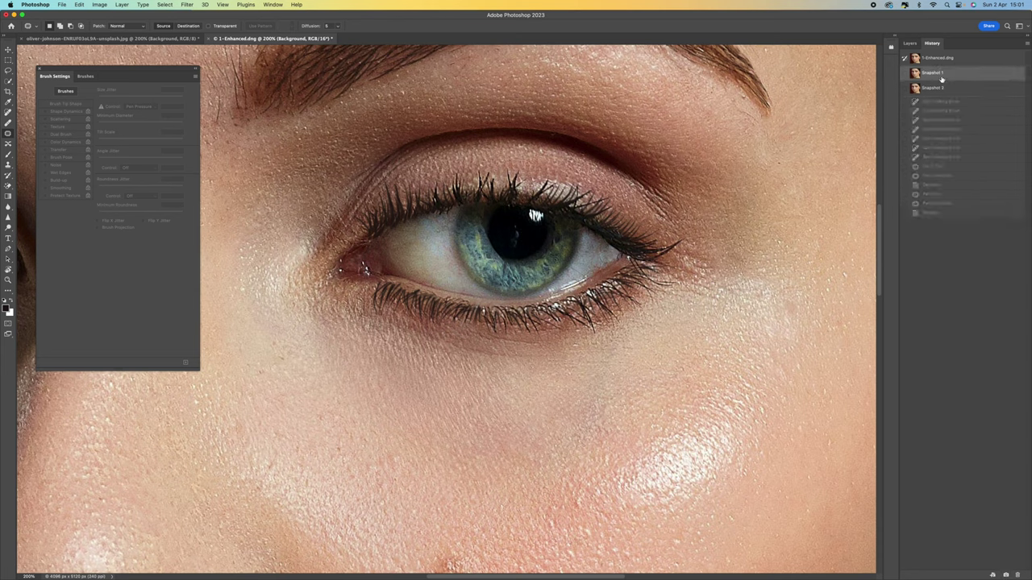
left_click(941, 88)
left_click(941, 77)
left_click(941, 87)
key("super+equal")
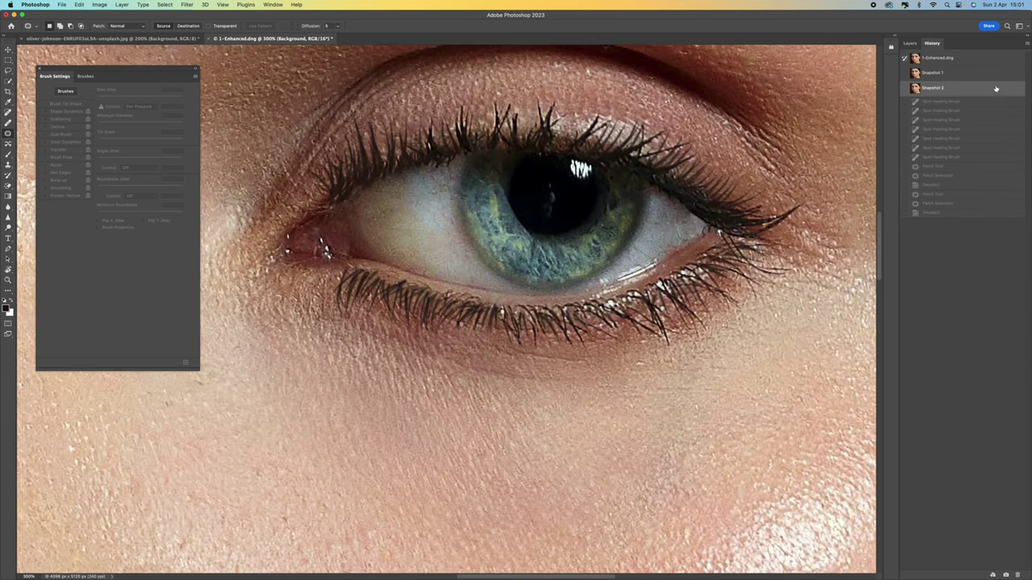
left_click(970, 76)
left_click(969, 86)
- Smooth three small spots along the lower lid's rim on the Background layer with the Patch tool, clearing the selection after each
left_click(909, 42)
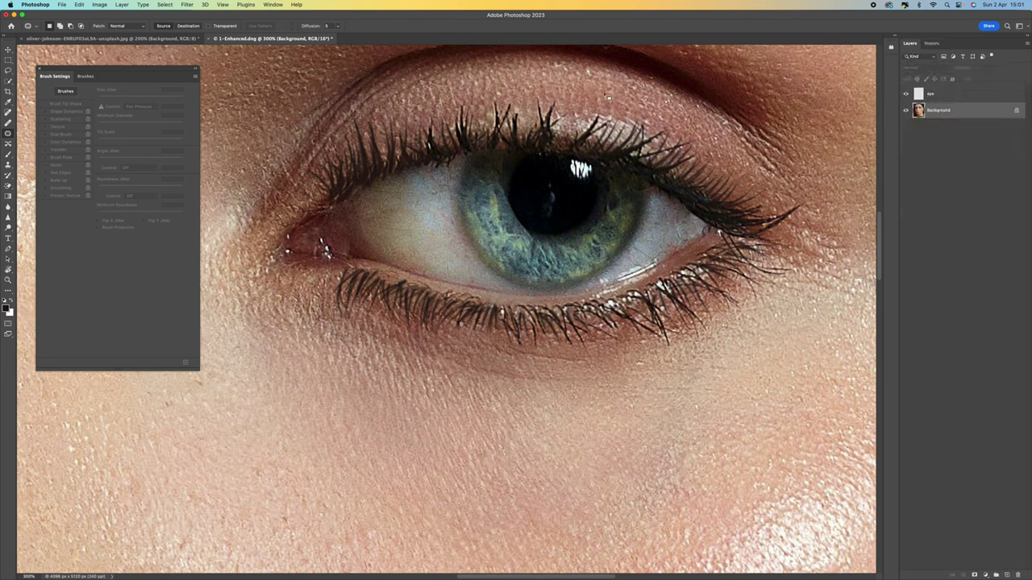
mouse_move(428, 287)
left_mouse_down()
mouse_move(413, 289)
mouse_move(446, 293)
mouse_move(385, 274)
mouse_move(431, 287)
left_mouse_up()
key("super+d")
key("super+d")
key("super+d")
- Save the patched portrait as another history snapshot
key("super+minus")
key("super+minus")
left_click(932, 43)
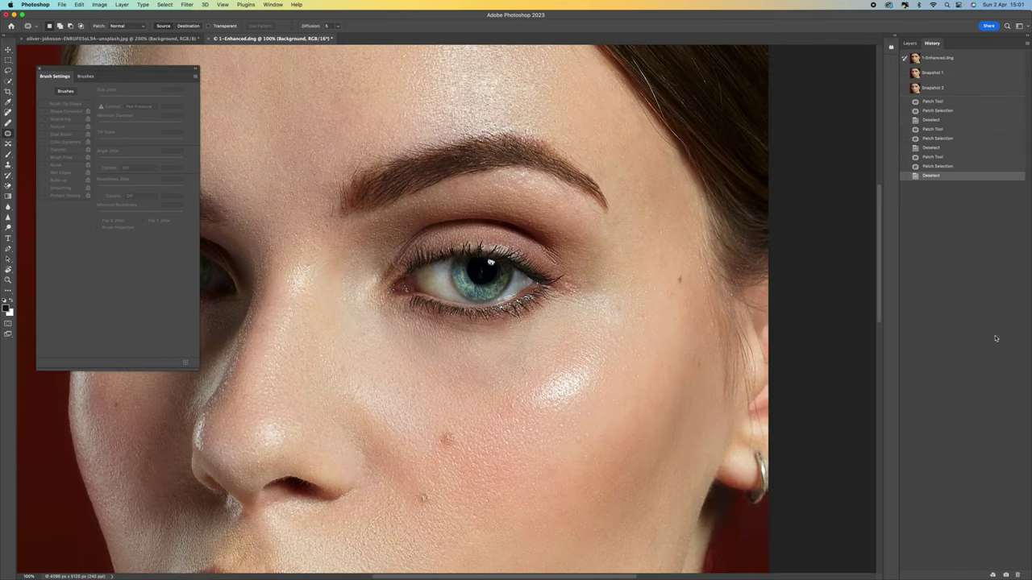
left_click(1005, 574)
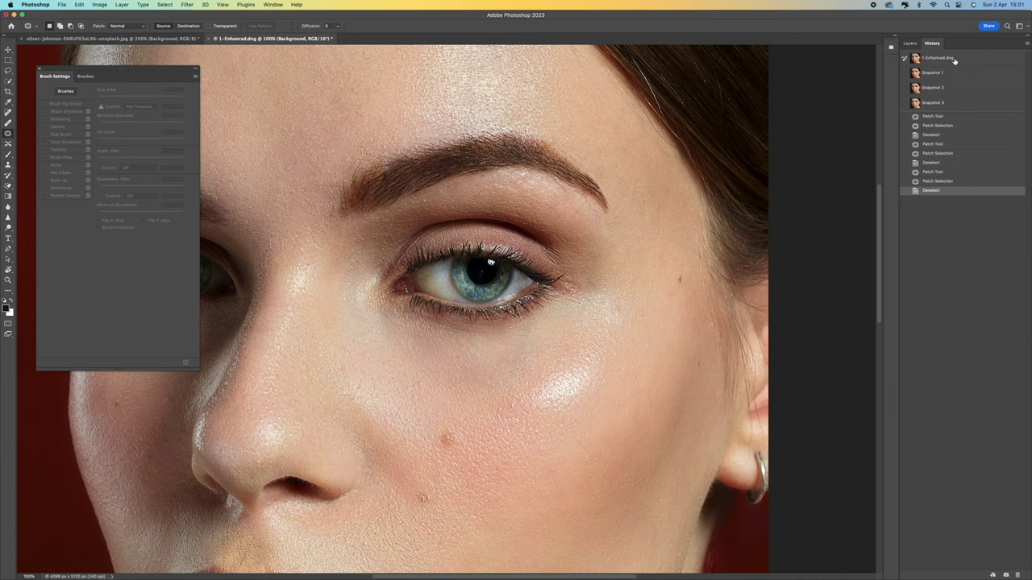
- Compare the image's opening state with Snapshot 3 at 100% and 66.7% magnification, ending on Snapshot 3
left_click(956, 61)
left_click(947, 103)
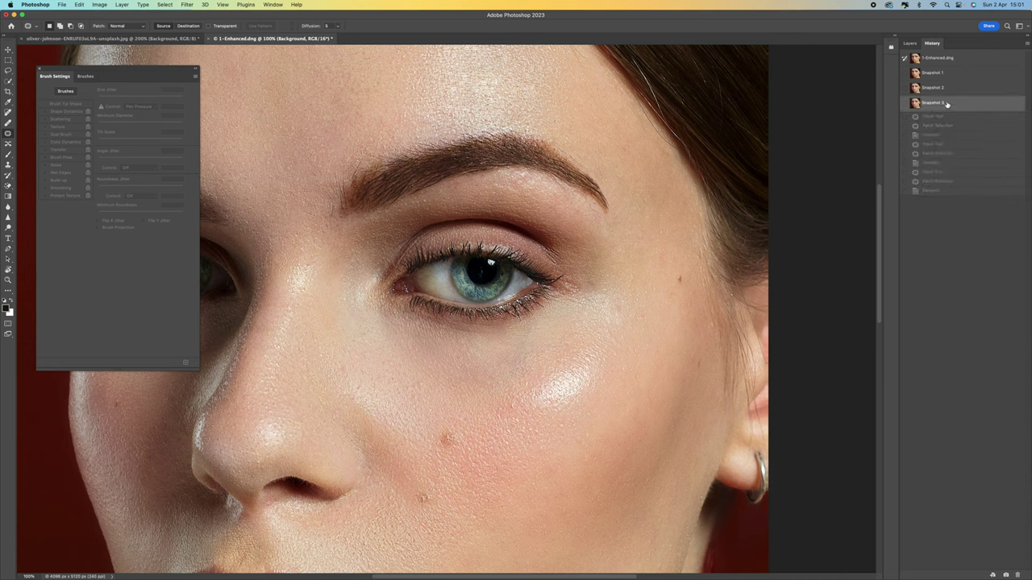
left_click(951, 59)
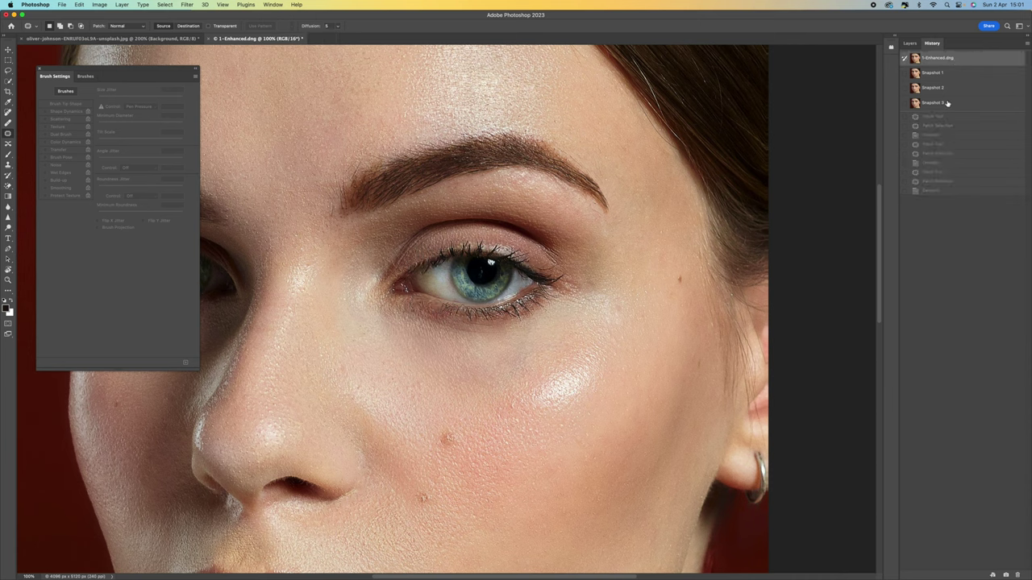
left_click(947, 103)
key("super+minus")
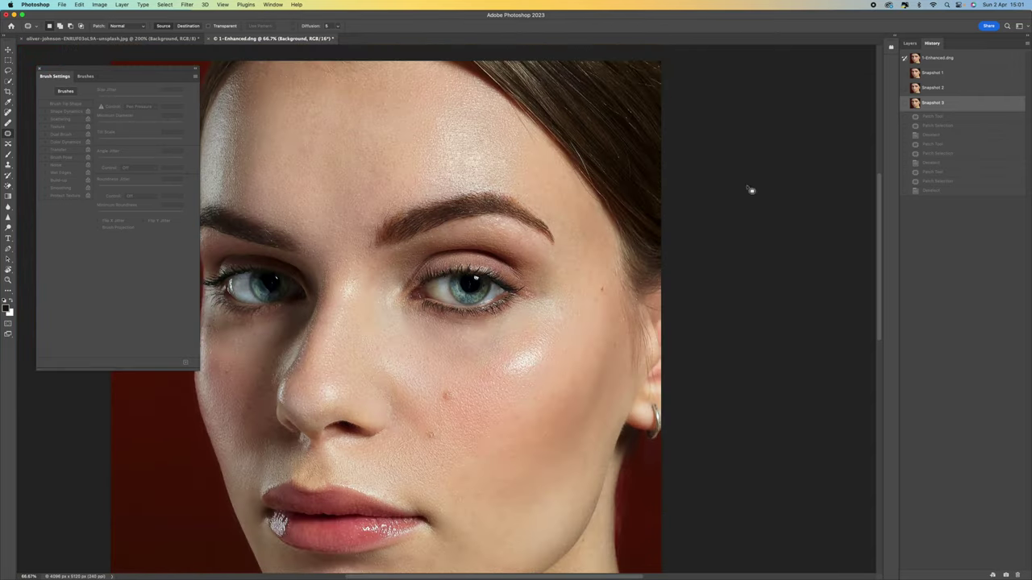
left_click(949, 58)
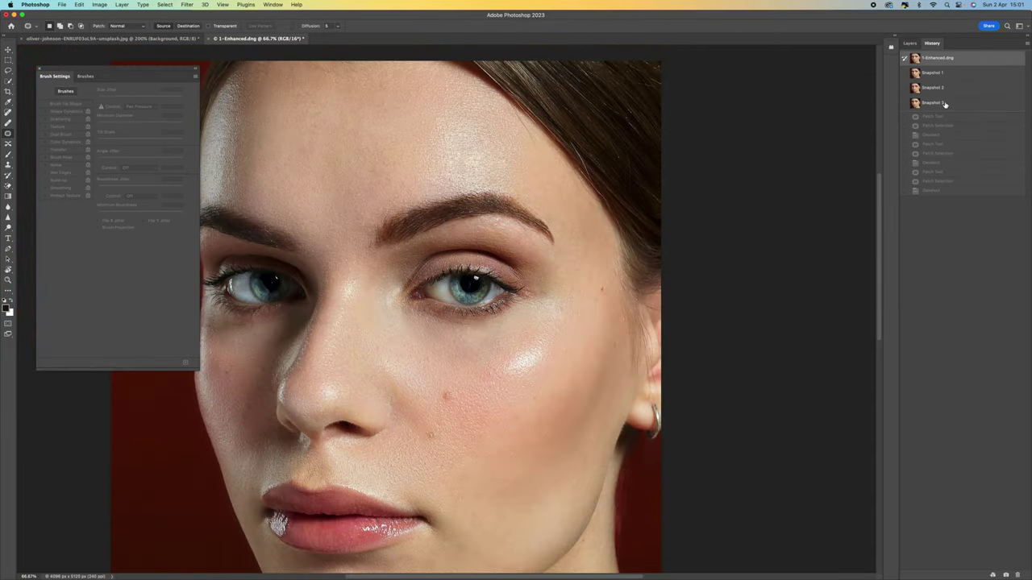
left_click(945, 104)
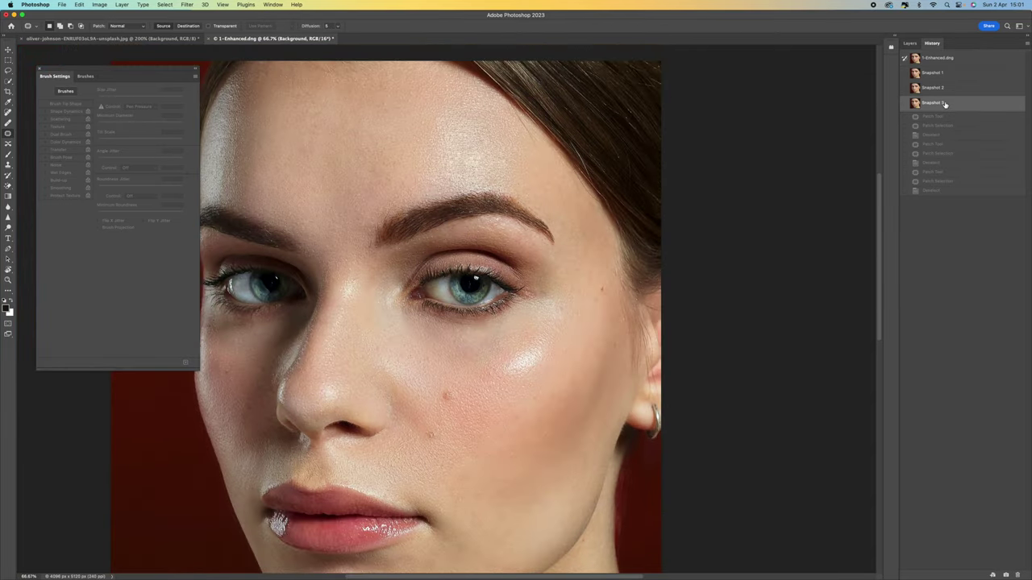
left_click(951, 58)
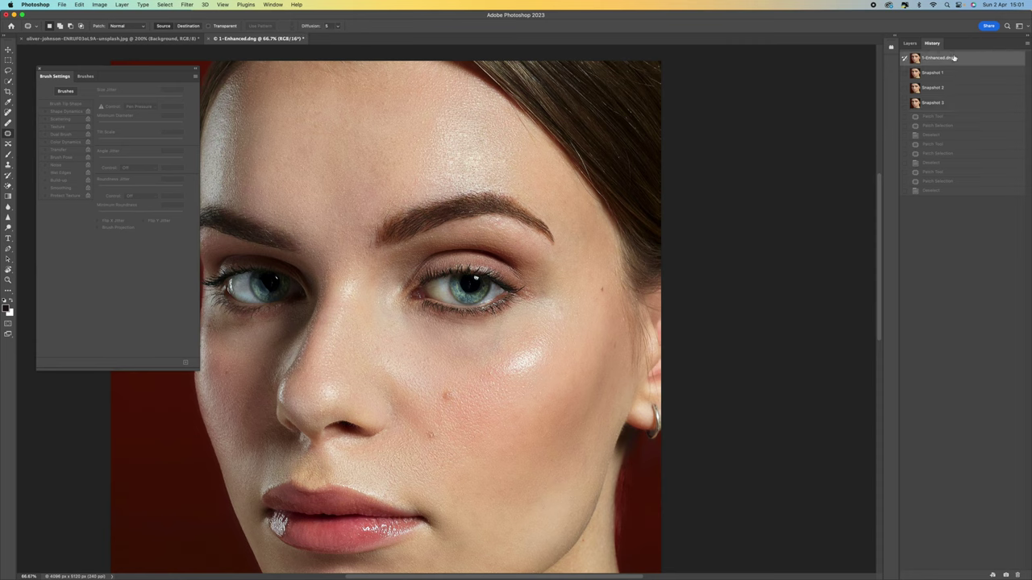
left_click(950, 107)
key("super+1")
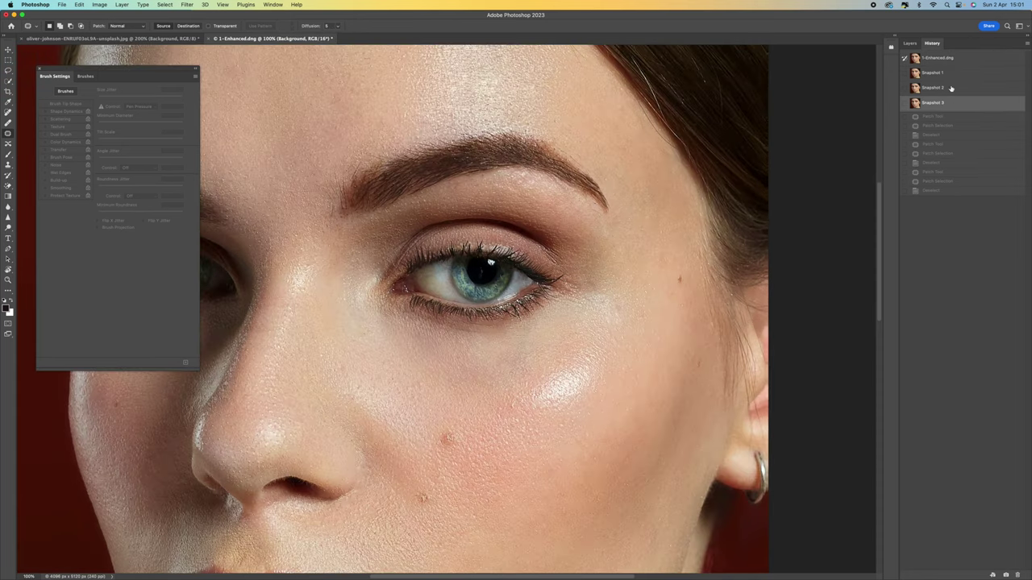
left_click(952, 60)
left_click(948, 105)
key("super+minus")
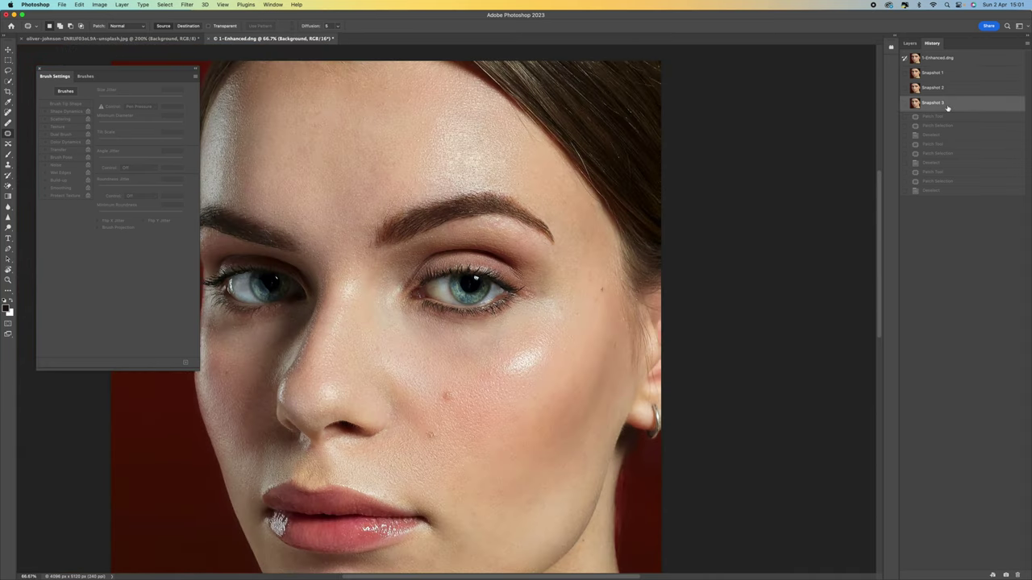